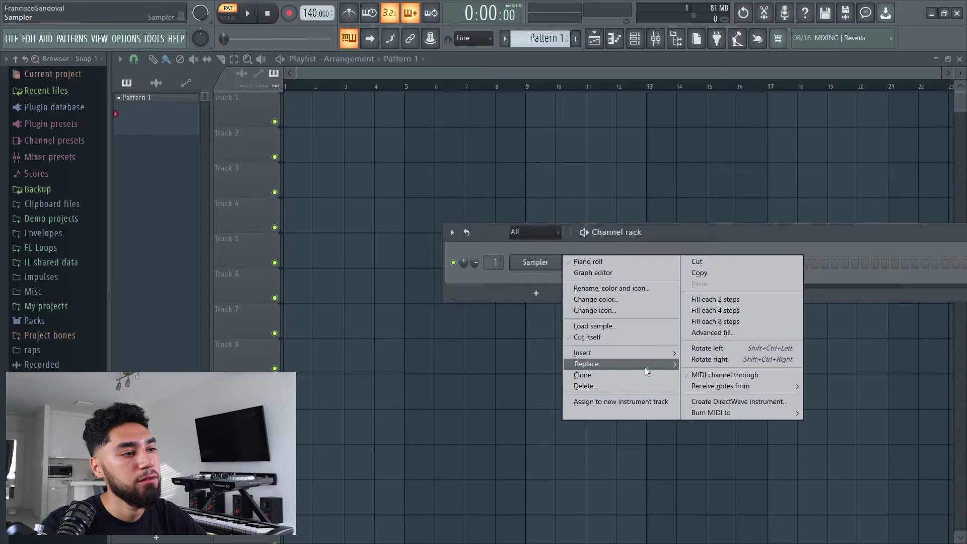
Replace the Sampler channel with the Arcade instrument plugin
{"action": "mouse_move", "coordinate": [645, 367]}
{"action": "left_click", "coordinate": [758, 295]}
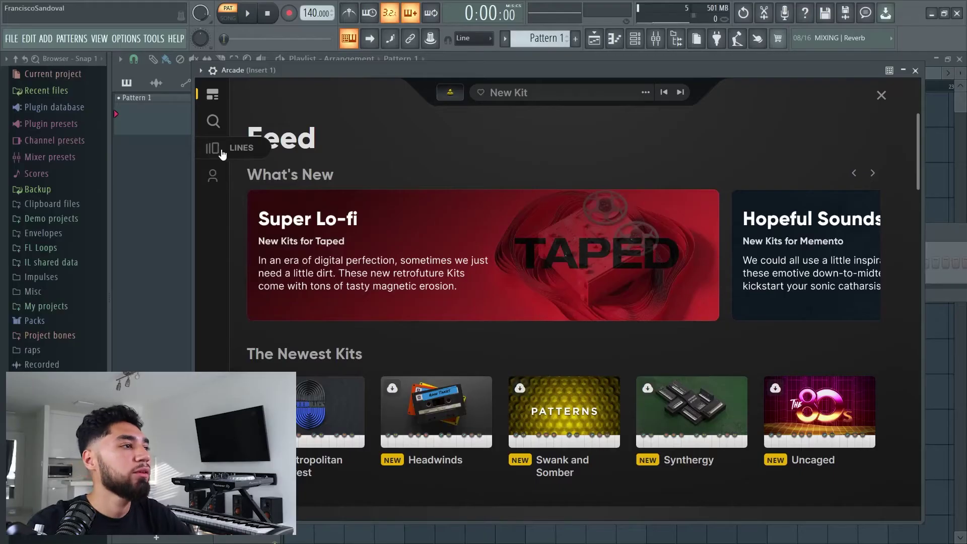
Load the Doubt_2 kit from Arcade's Lines page and draw a long E5 note in its piano roll
{"action": "left_click", "coordinate": [223, 153]}
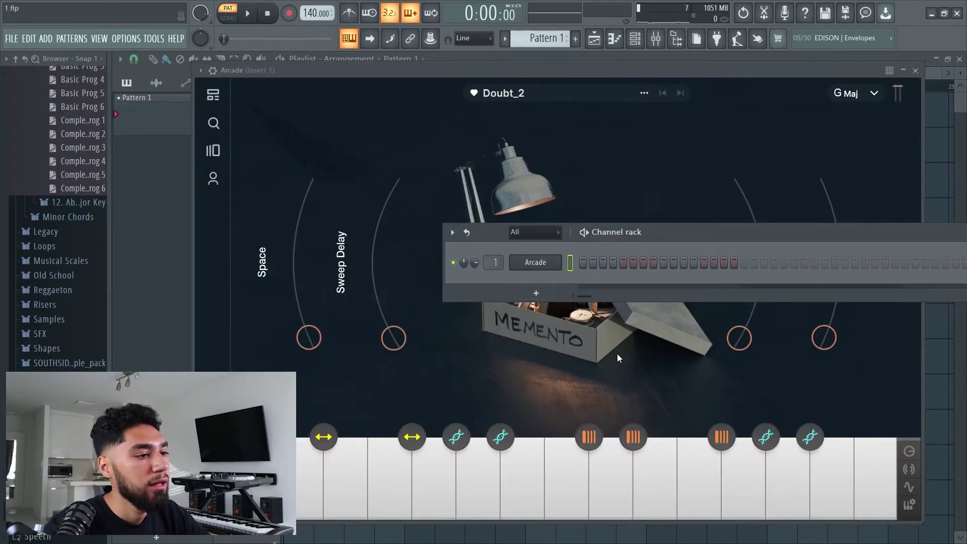
{"action": "right_click", "coordinate": [536, 259]}
{"action": "left_click", "coordinate": [584, 262]}
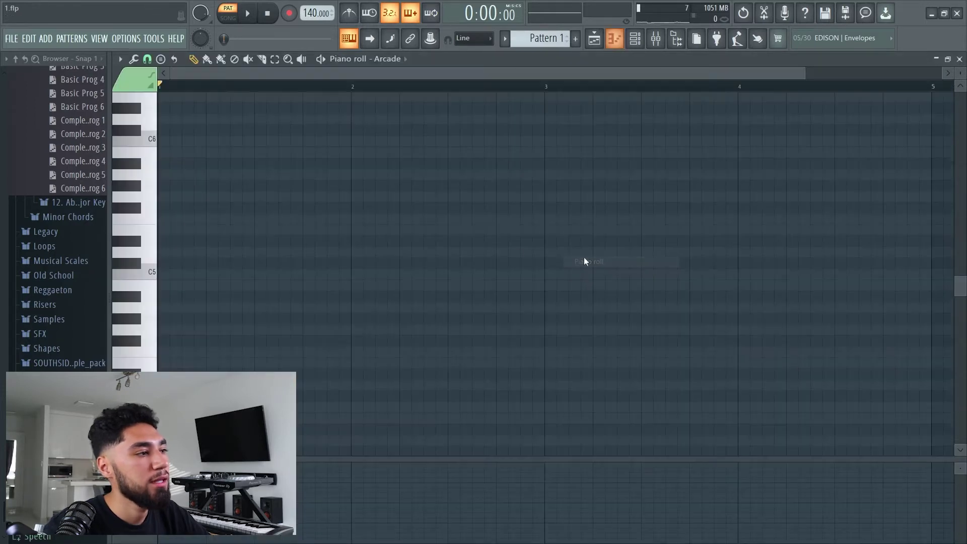
{"action": "left_click", "coordinate": [140, 238]}
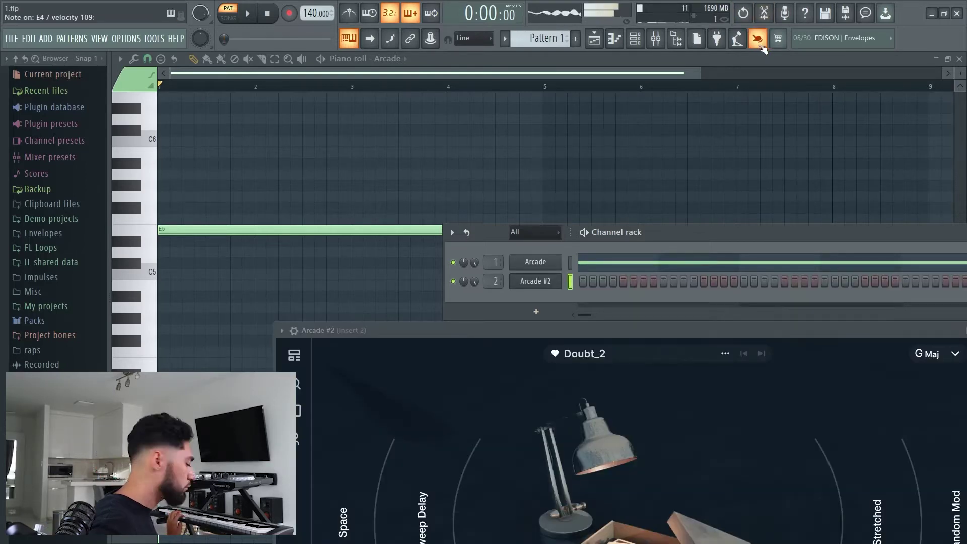
Draw a long E4 note across eight bars in Arcade #2's piano roll
{"action": "right_click", "coordinate": [554, 281]}
{"action": "left_click", "coordinate": [575, 278]}
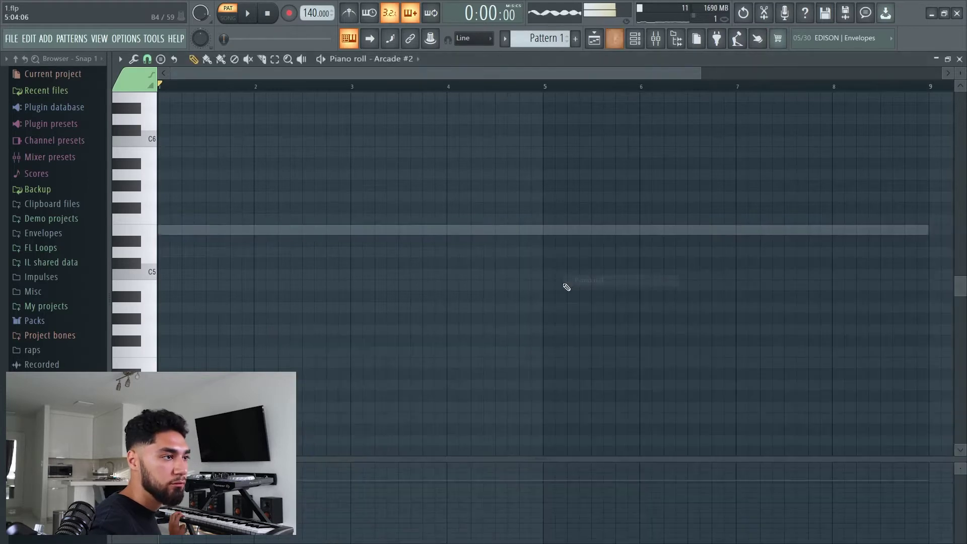
{"action": "scroll", "coordinate": [239, 269], "scroll_direction": "down", "scroll_amount": 3}
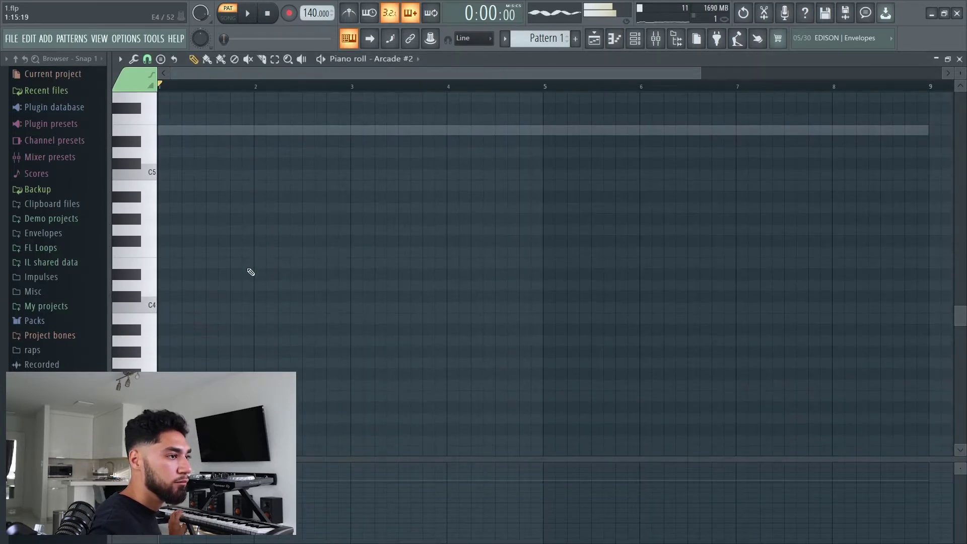
{"action": "left_click", "coordinate": [168, 267]}
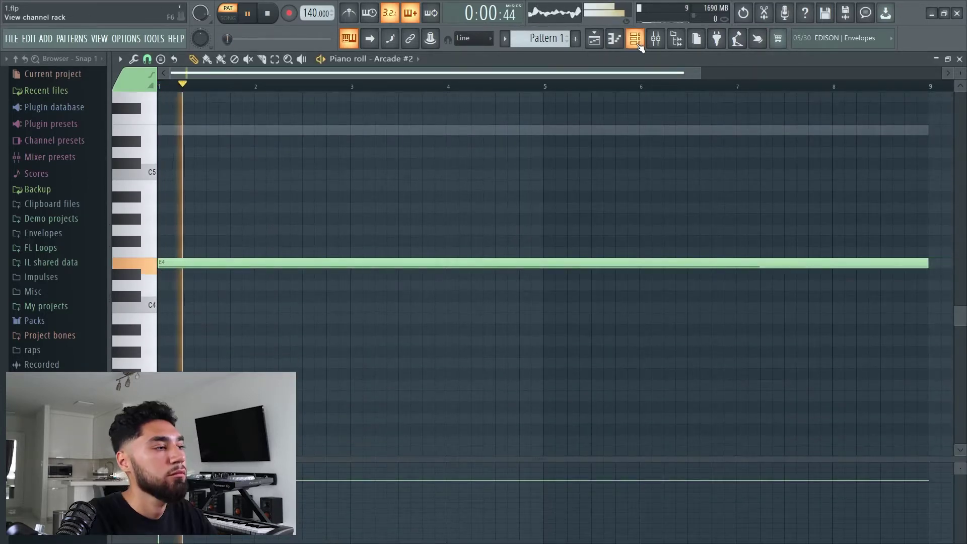
Lower Arcade #2's channel volume to 79% in the channel rack
{"action": "left_click", "coordinate": [638, 44]}
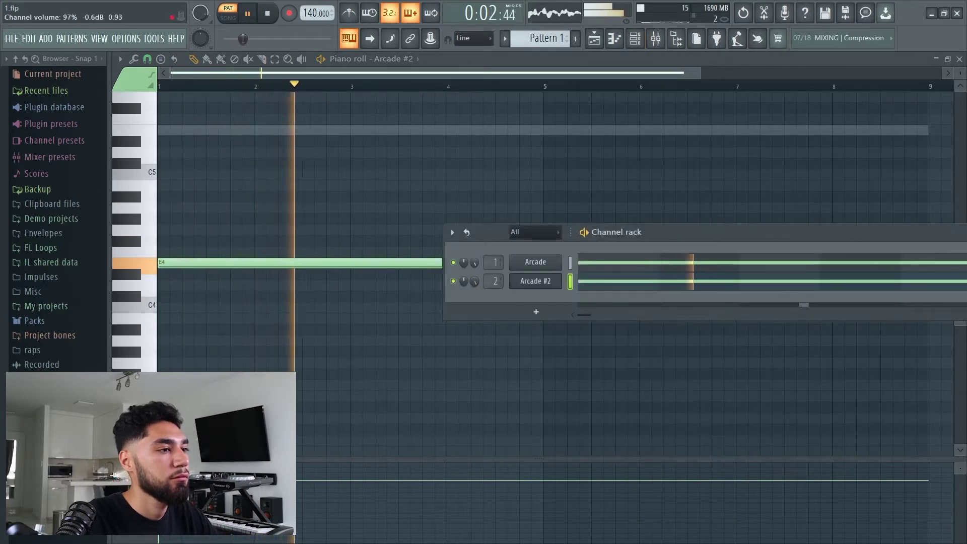
{"action": "left_click_drag", "start_coordinate": [474, 281], "coordinate": [474, 292]}
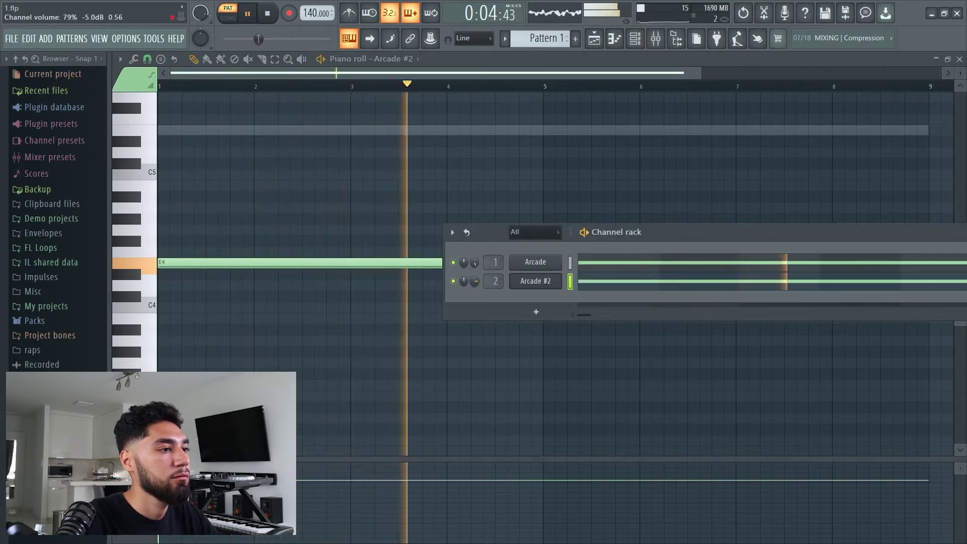
{"action": "left_click", "coordinate": [637, 45]}
{"action": "left_click", "coordinate": [638, 44]}
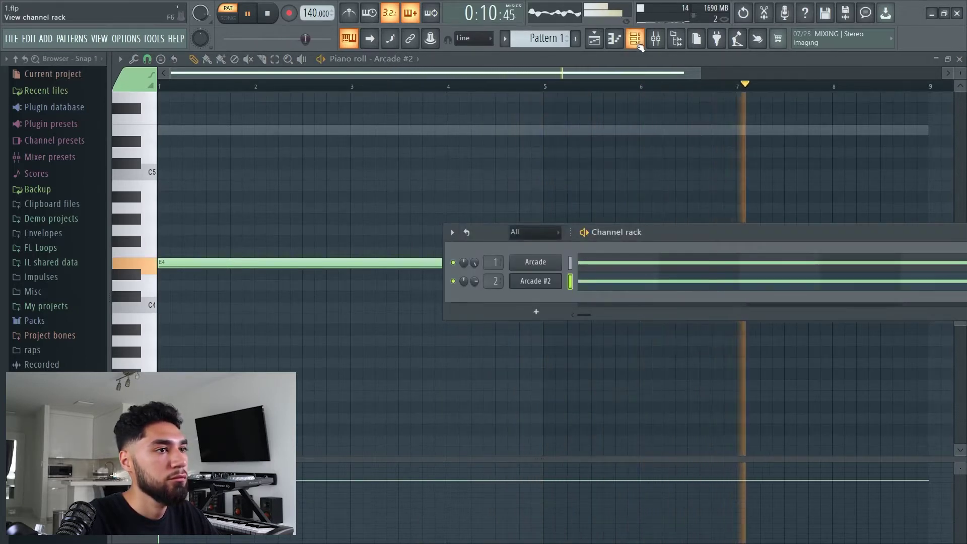
{"action": "left_click", "coordinate": [638, 44]}
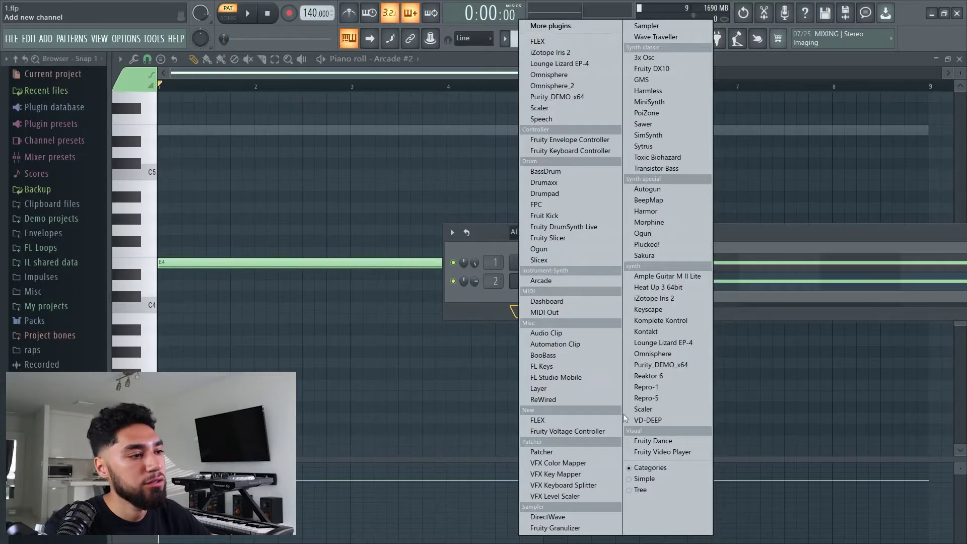
Add an Omnisphere Clipped Sines Bass channel and record E4, D4, B3 and C4 bass notes
{"action": "left_click", "coordinate": [661, 354]}
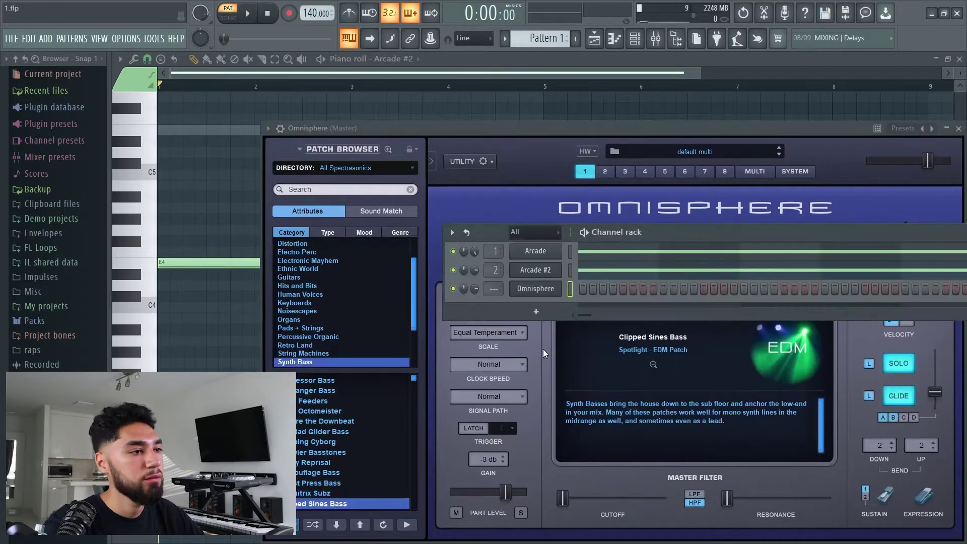
{"action": "key", "text": "F7"}
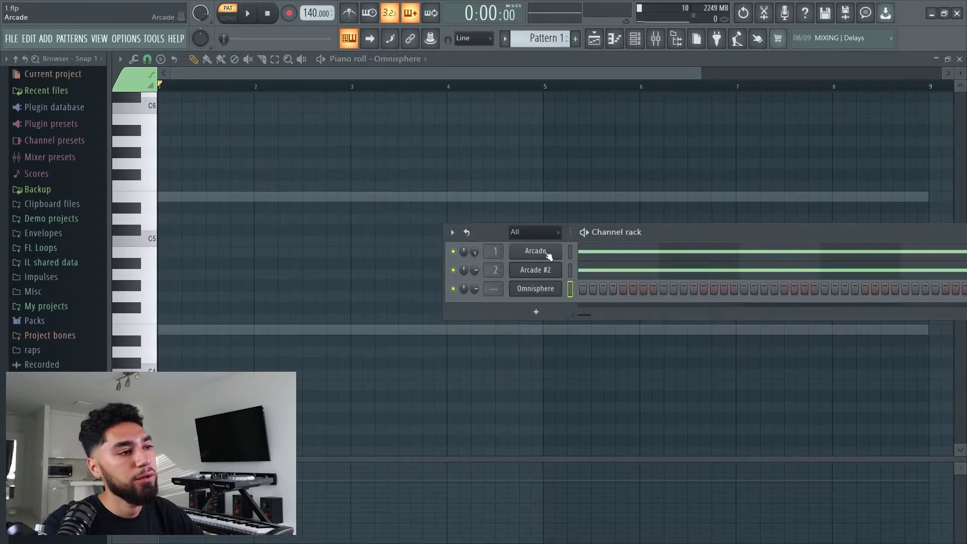
{"action": "left_click", "coordinate": [547, 252]}
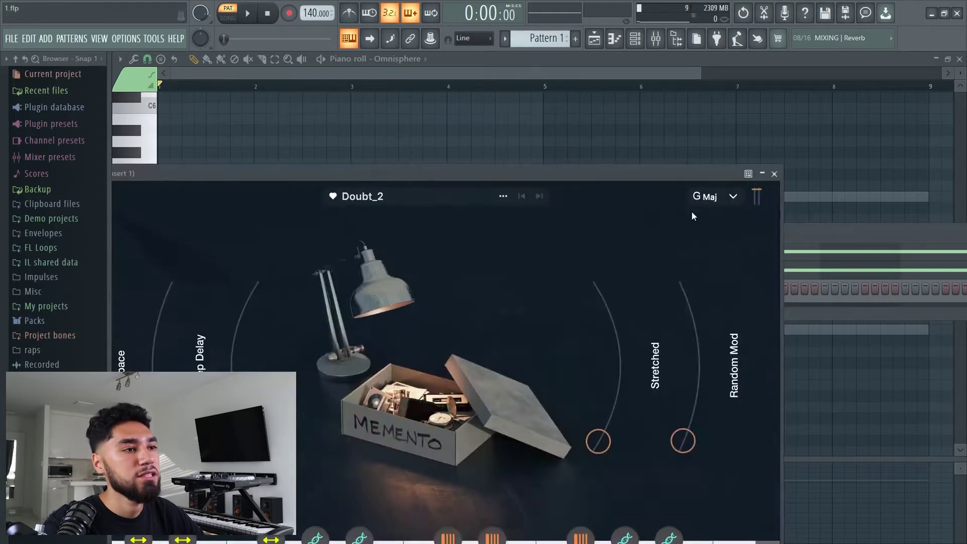
{"action": "key", "text": "F6"}
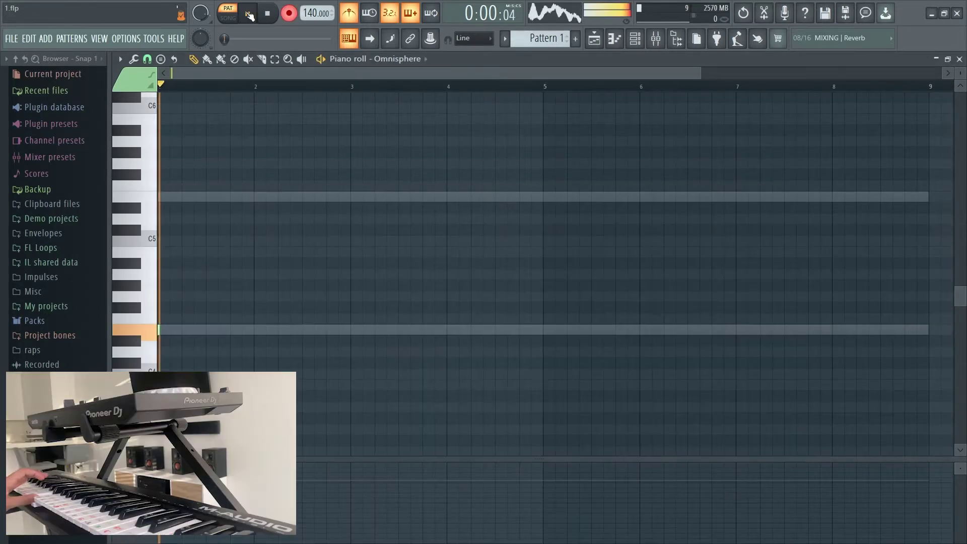
{"action": "left_click", "coordinate": [248, 14]}
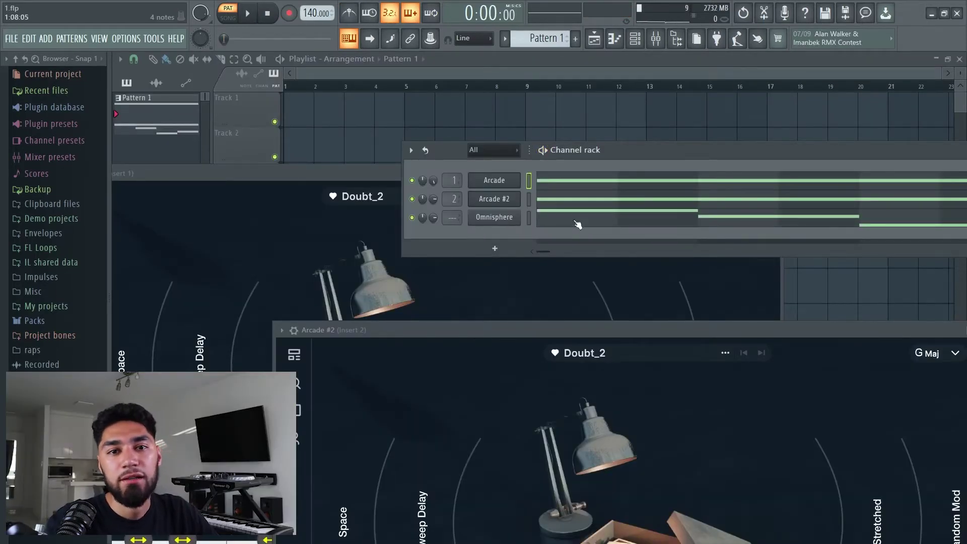
Add a Kontakt channel loaded with The Gentleman piano and bring up its piano roll
{"action": "left_click", "coordinate": [494, 248]}
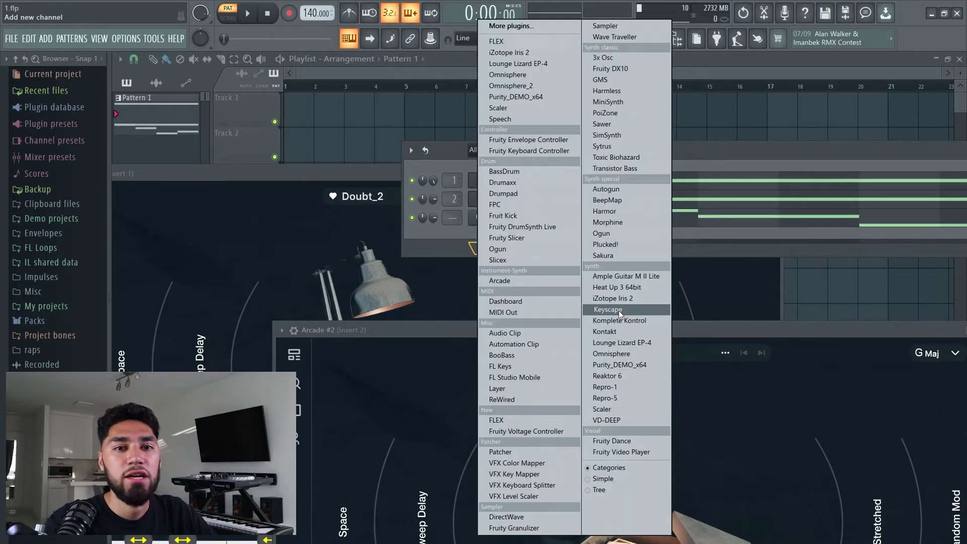
{"action": "left_click", "coordinate": [615, 331]}
{"action": "scroll", "coordinate": [451, 306], "scroll_direction": "down", "scroll_amount": 2}
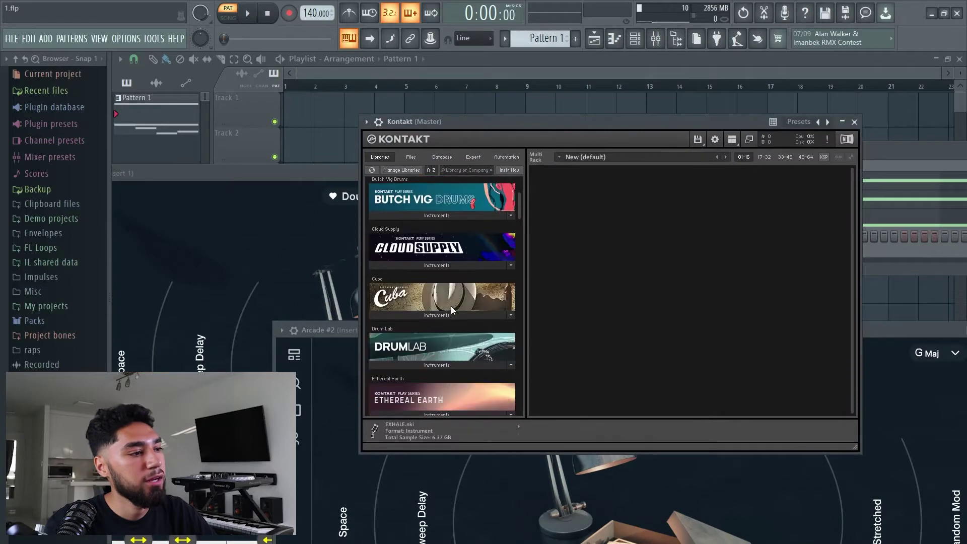
{"action": "scroll", "coordinate": [455, 294], "scroll_direction": "down", "scroll_amount": 10}
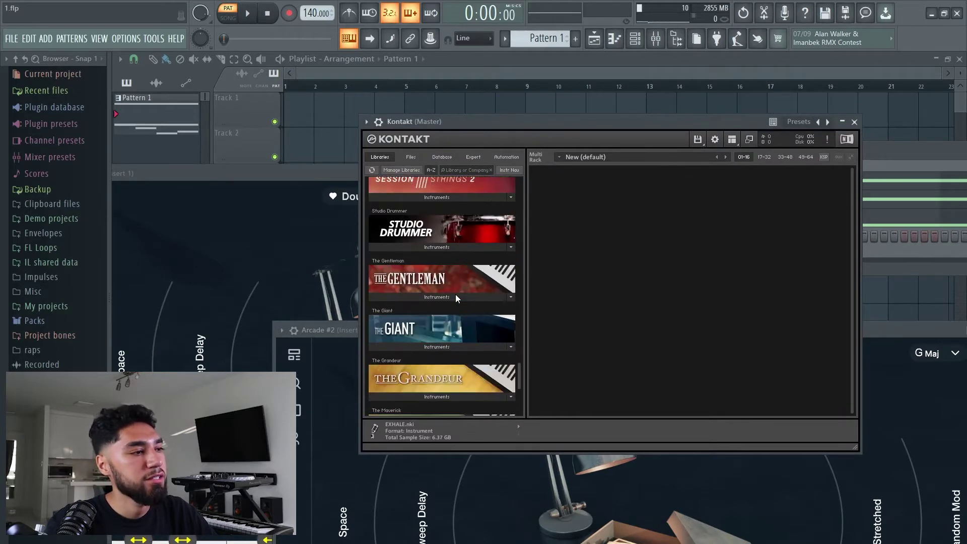
{"action": "left_click", "coordinate": [428, 297]}
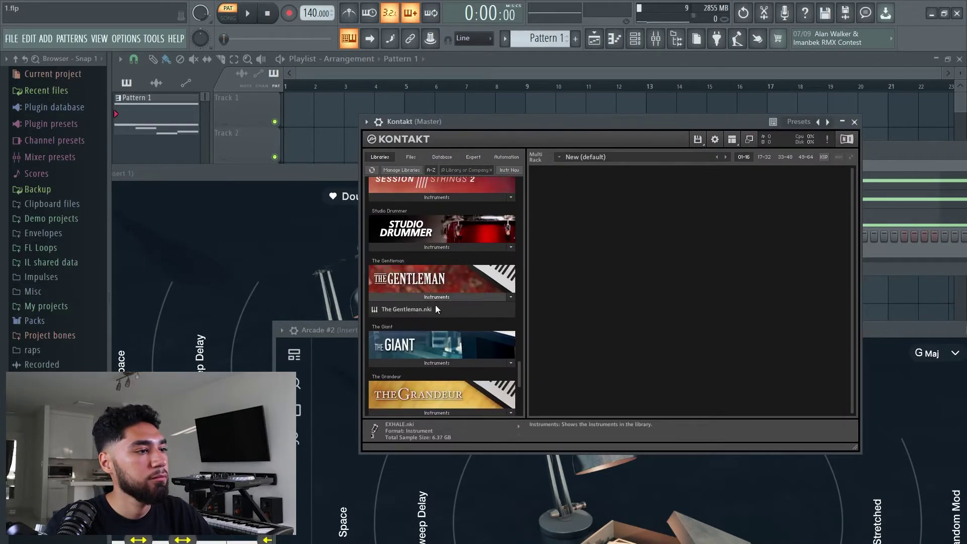
{"action": "double_click", "coordinate": [436, 309]}
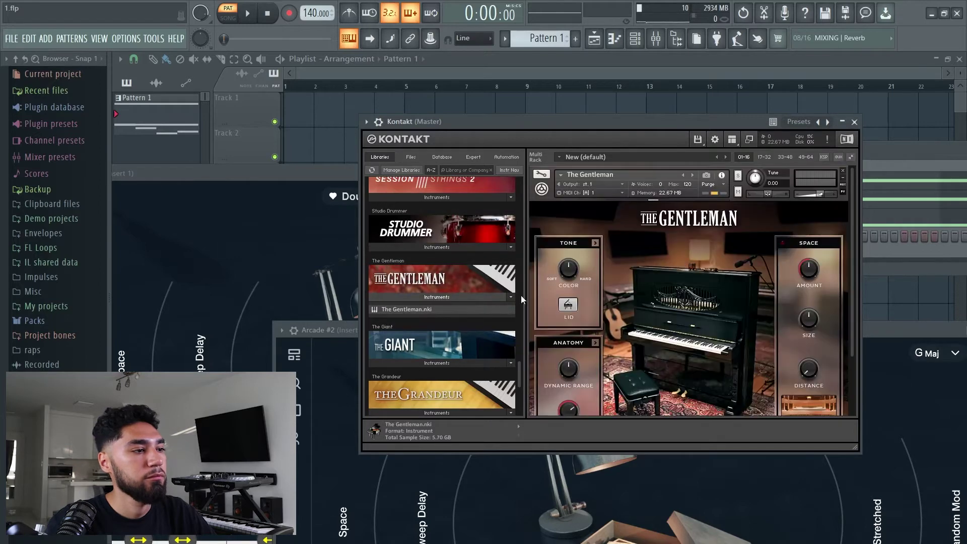
{"action": "scroll", "coordinate": [467, 306], "scroll_direction": "down", "scroll_amount": 2}
{"action": "left_click", "coordinate": [458, 322]}
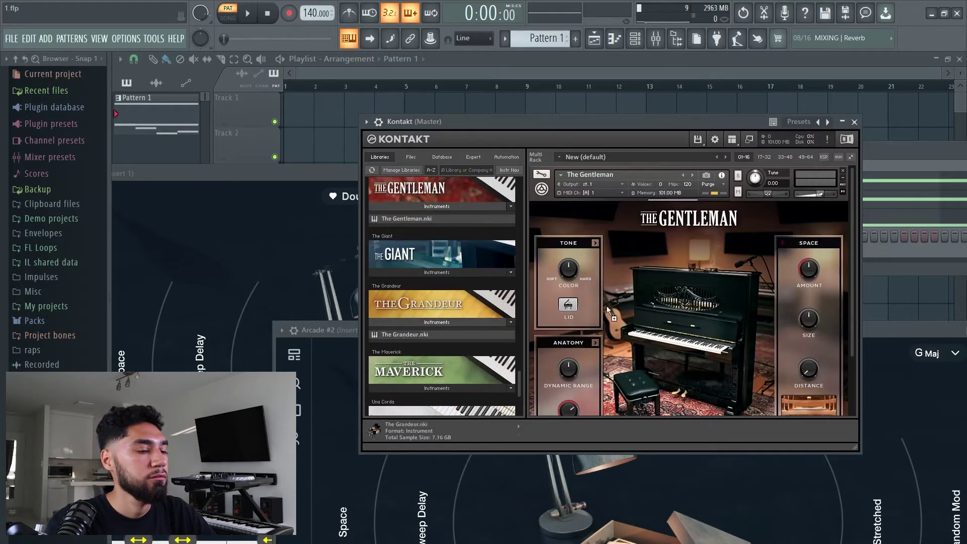
{"action": "key", "text": "F7"}
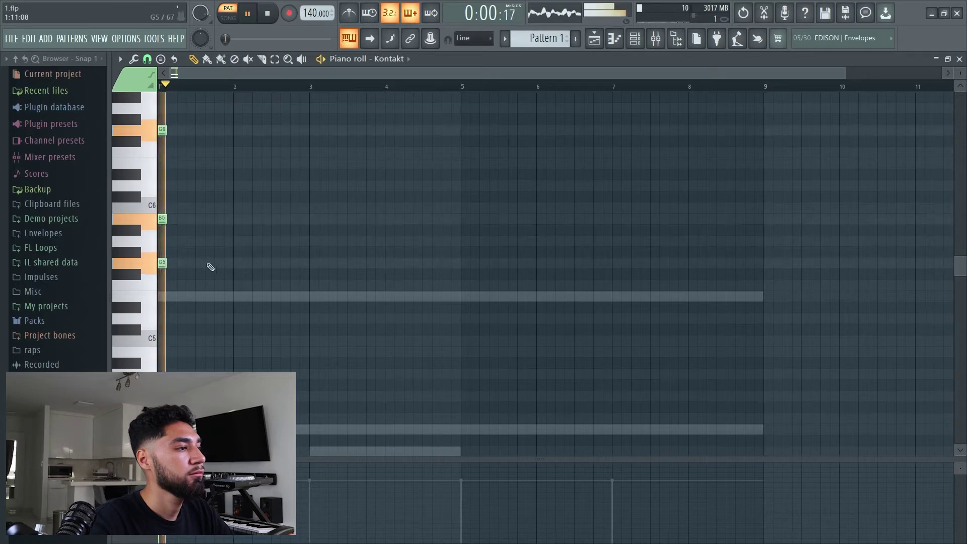
Build a bar 3 chord with a lengthened note, F#5 and E6 while the pattern plays
{"action": "key", "text": "space"}
{"action": "left_click", "coordinate": [315, 262]}
{"action": "left_click_drag", "start_coordinate": [316, 263], "coordinate": [371, 245]}
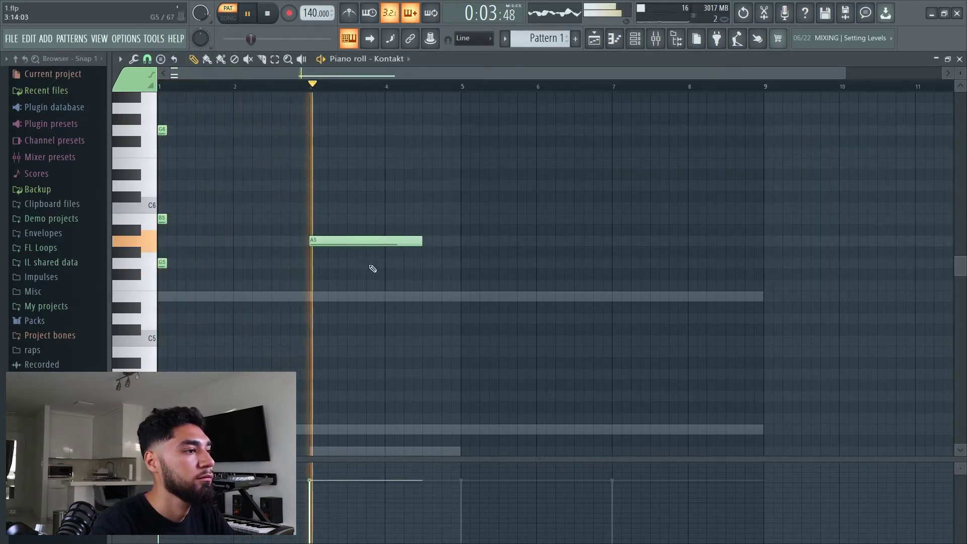
{"action": "left_click", "coordinate": [353, 282]}
{"action": "left_click_drag", "start_coordinate": [352, 282], "coordinate": [357, 271]}
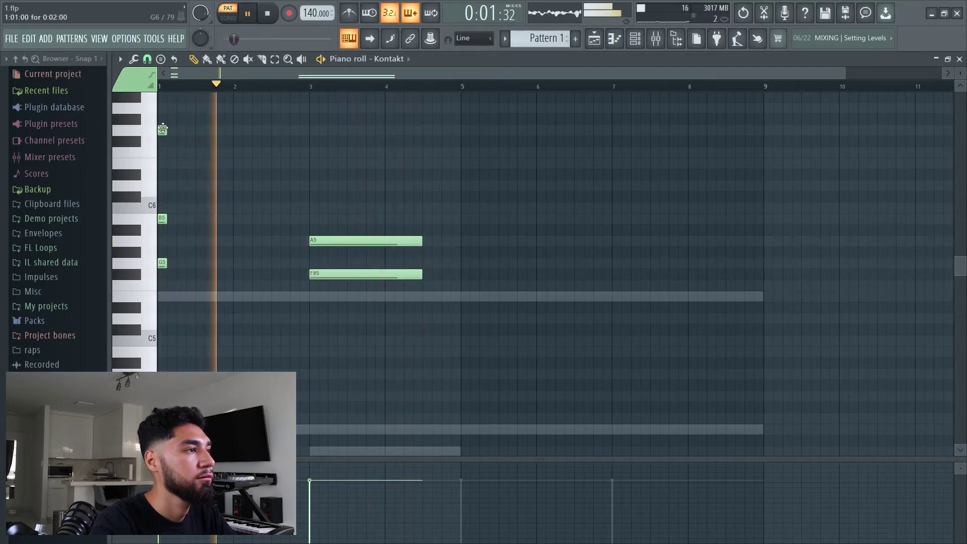
{"action": "left_click", "coordinate": [312, 152]}
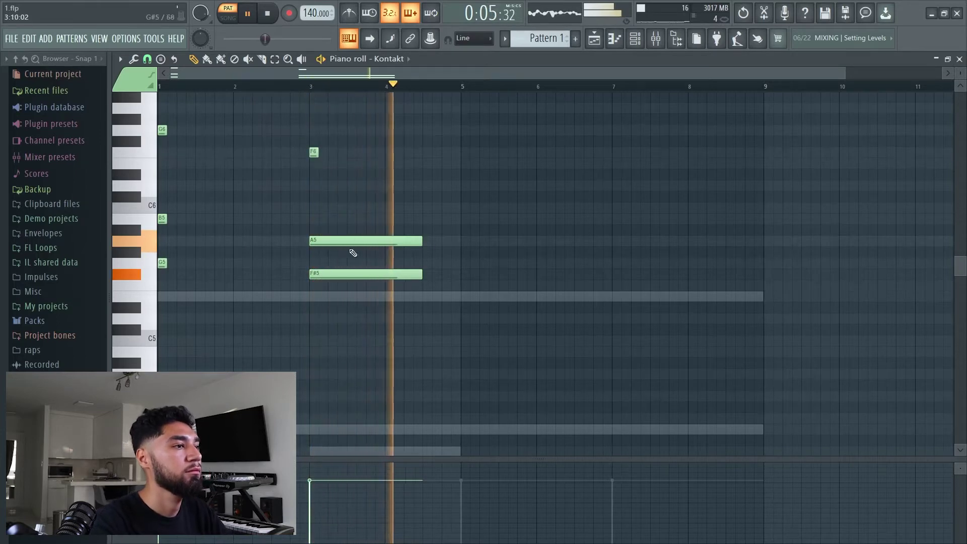
{"action": "left_click_drag", "start_coordinate": [314, 154], "coordinate": [368, 136]}
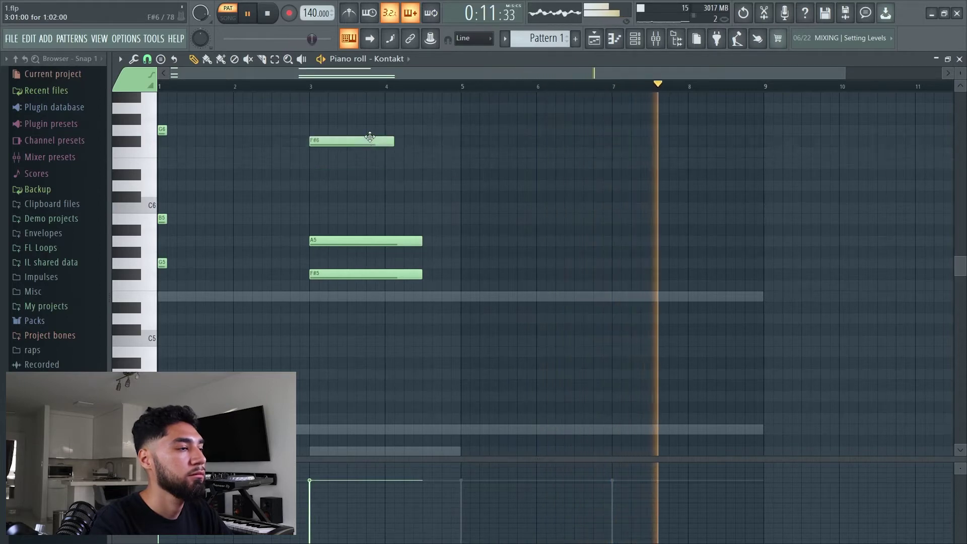
{"action": "key", "text": "space"}
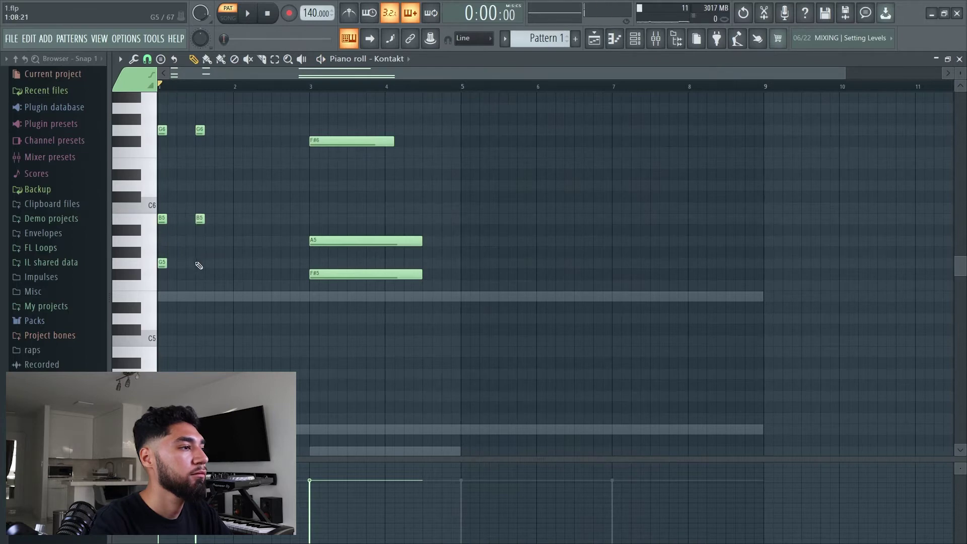
Audition the chord pattern and shorten the A5 note
{"action": "key", "text": "space"}
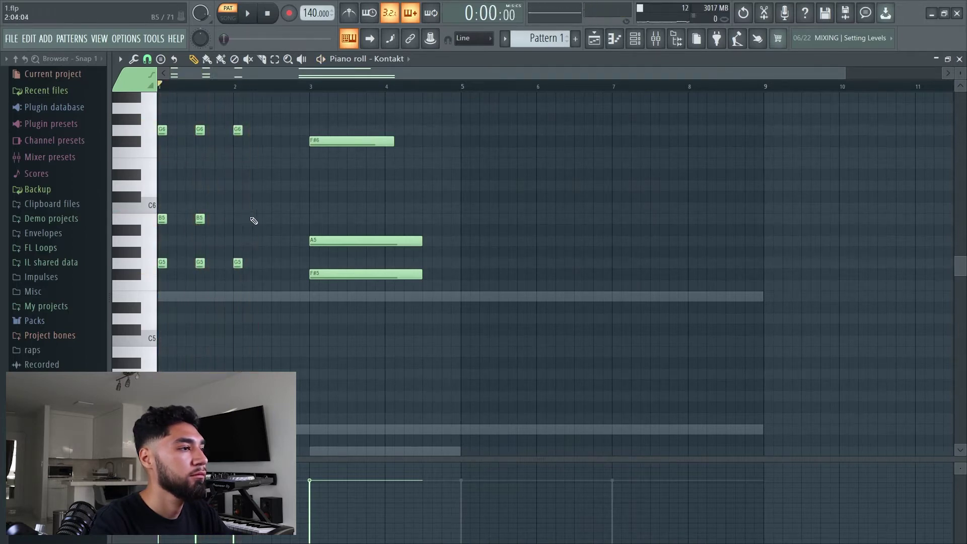
{"action": "key", "text": "space"}
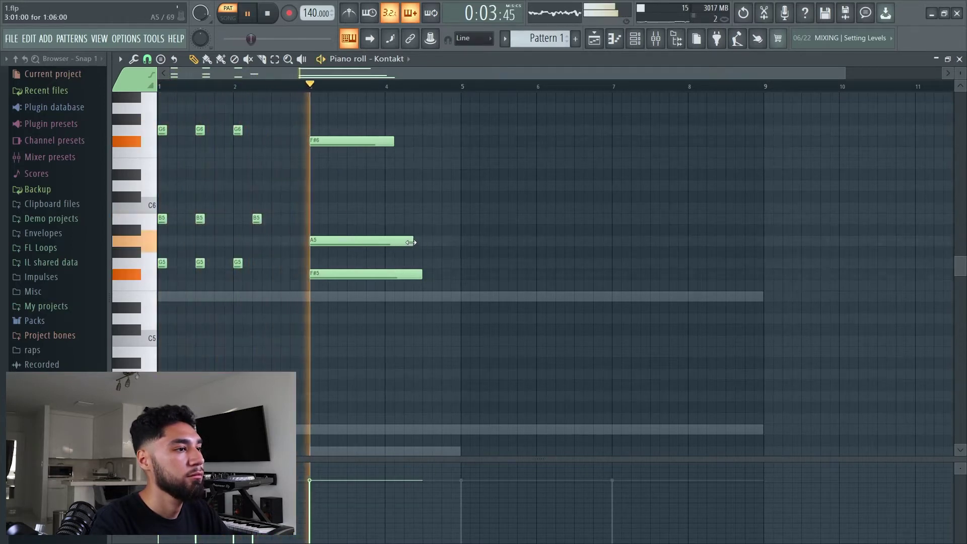
{"action": "key", "text": "space"}
{"action": "left_click_drag", "start_coordinate": [420, 242], "coordinate": [328, 251]}
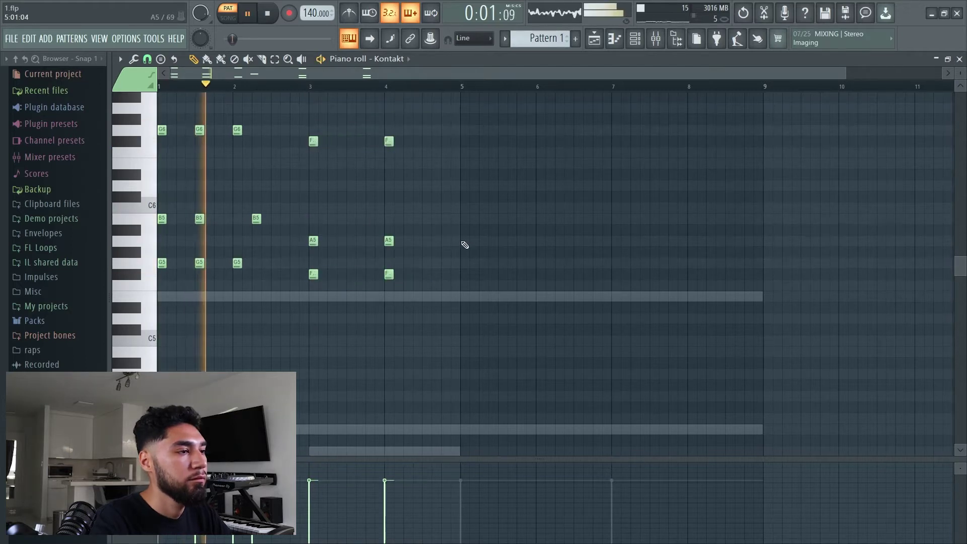
Add a D6 chord at bar 5 and E5, G5 and long G#6 notes at bar 7
{"action": "left_click", "coordinate": [461, 229]}
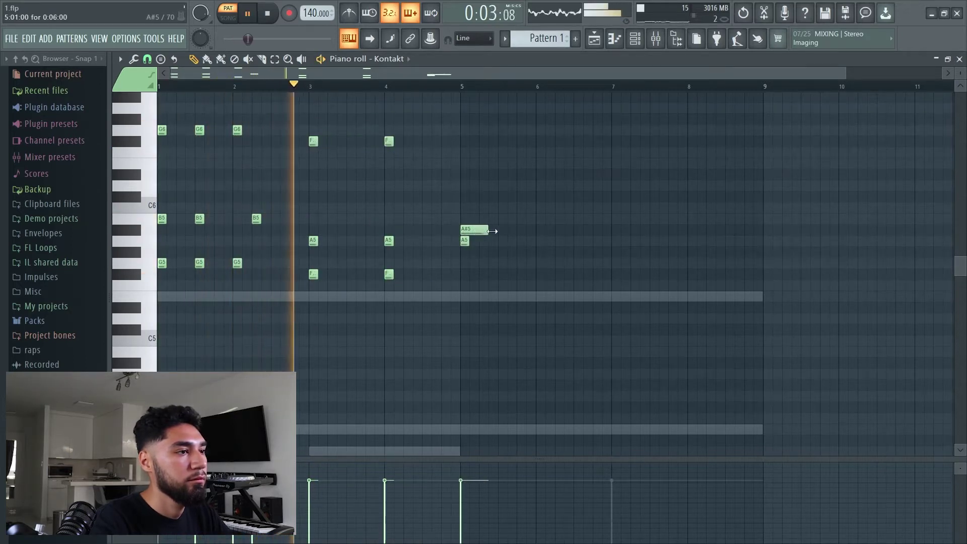
{"action": "left_click_drag", "start_coordinate": [490, 225], "coordinate": [497, 108]}
{"action": "left_click", "coordinate": [494, 162]}
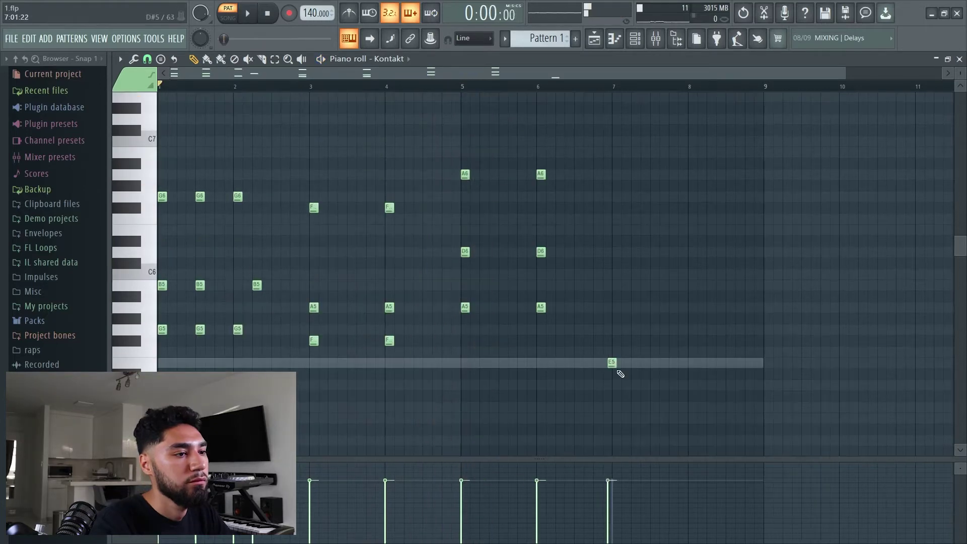
{"action": "left_click_drag", "start_coordinate": [613, 365], "coordinate": [618, 363]}
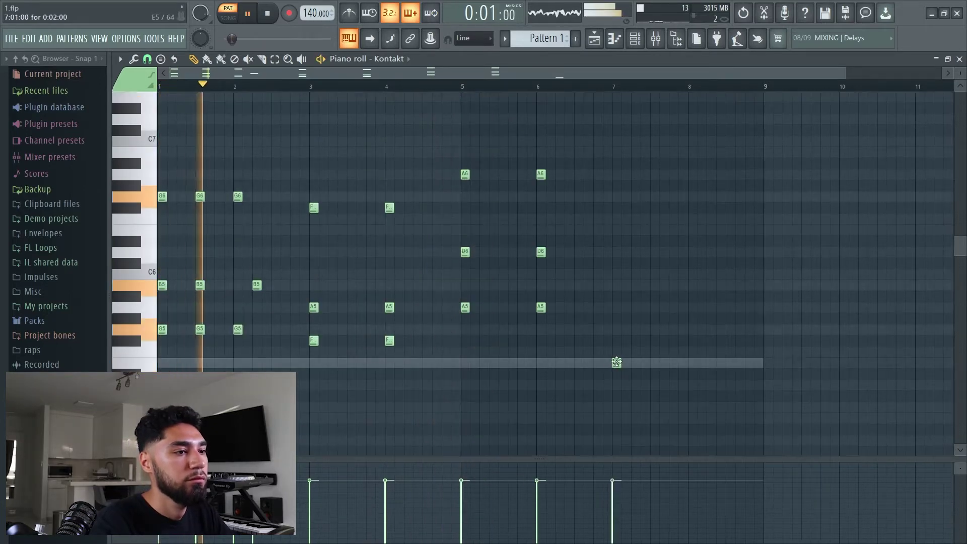
{"action": "left_click", "coordinate": [615, 326]}
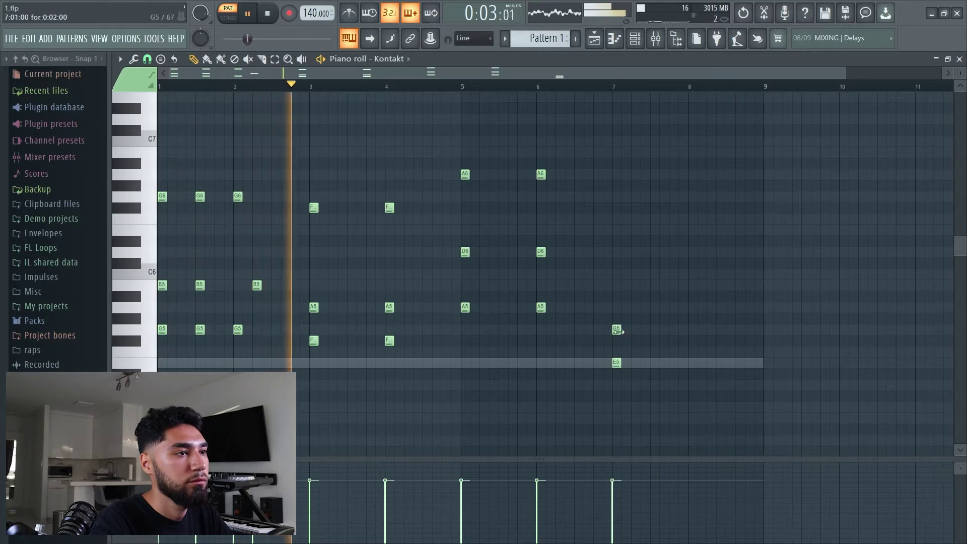
{"action": "left_click", "coordinate": [616, 184]}
{"action": "left_click_drag", "start_coordinate": [618, 184], "coordinate": [665, 150]}
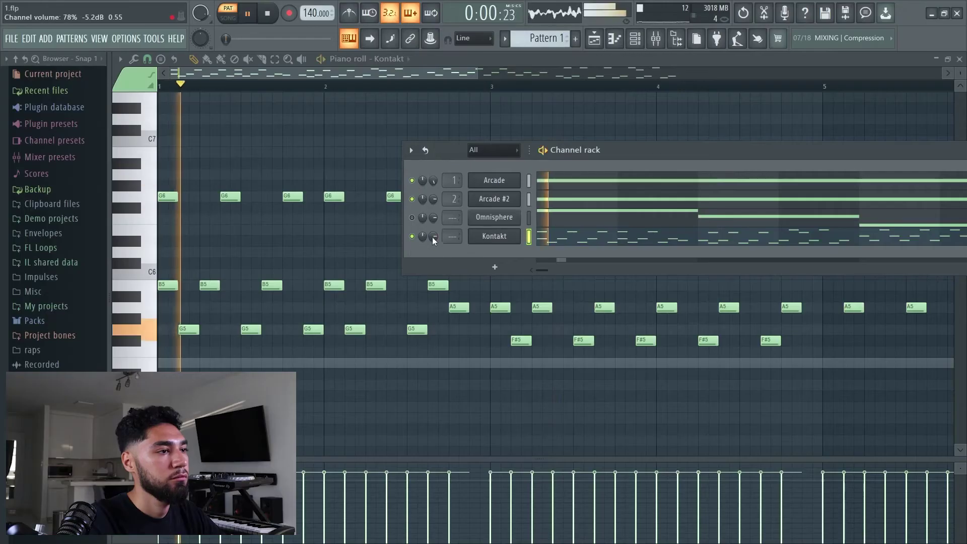
Turn the Kontakt channel volume down in the channel rack
{"action": "mouse_move", "coordinate": [432, 236]}
{"action": "left_mouse_down"}
{"action": "mouse_move", "coordinate": [432, 255]}
{"action": "mouse_move", "coordinate": [432, 240]}
{"action": "left_mouse_up"}
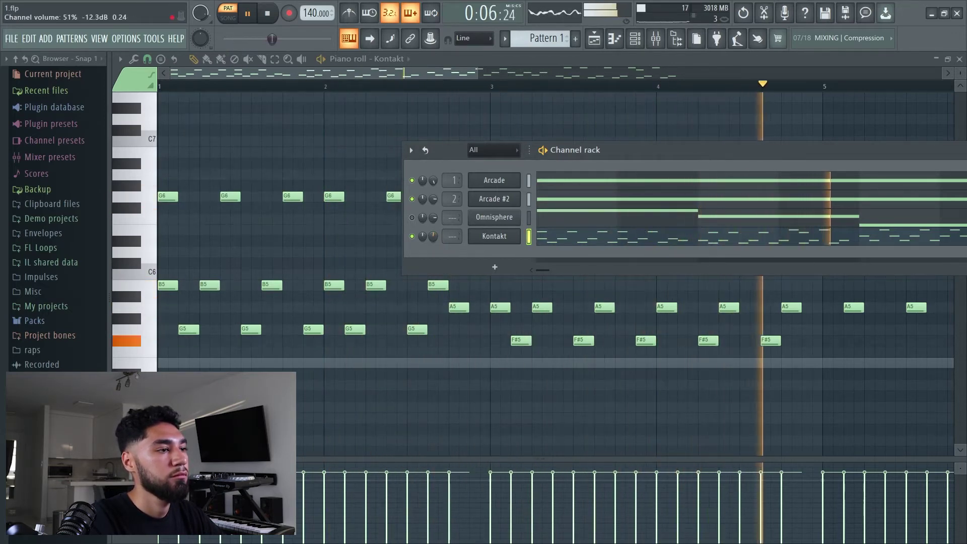
{"action": "left_click_drag", "start_coordinate": [458, 75], "coordinate": [617, 97]}
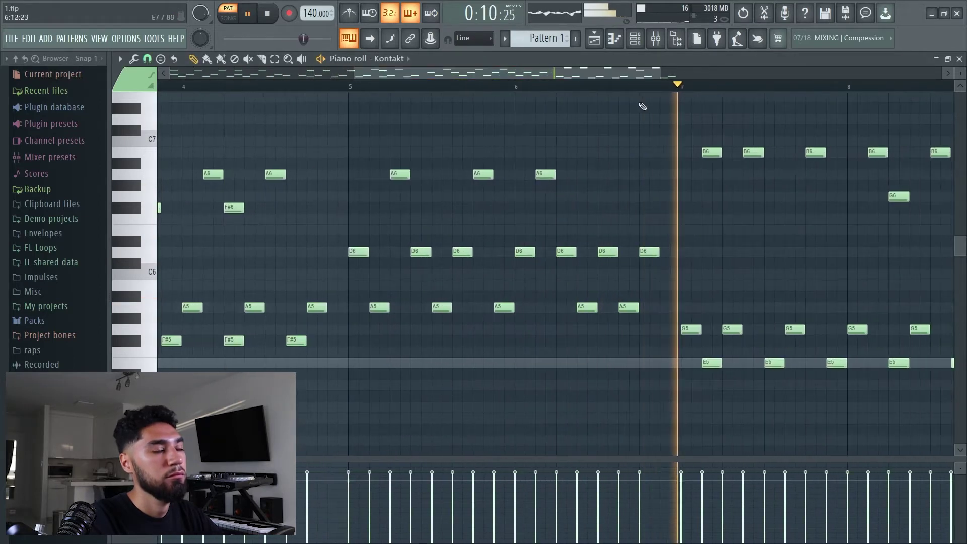
{"action": "left_click", "coordinate": [635, 38]}
{"action": "left_click_drag", "start_coordinate": [433, 236], "coordinate": [433, 251]}
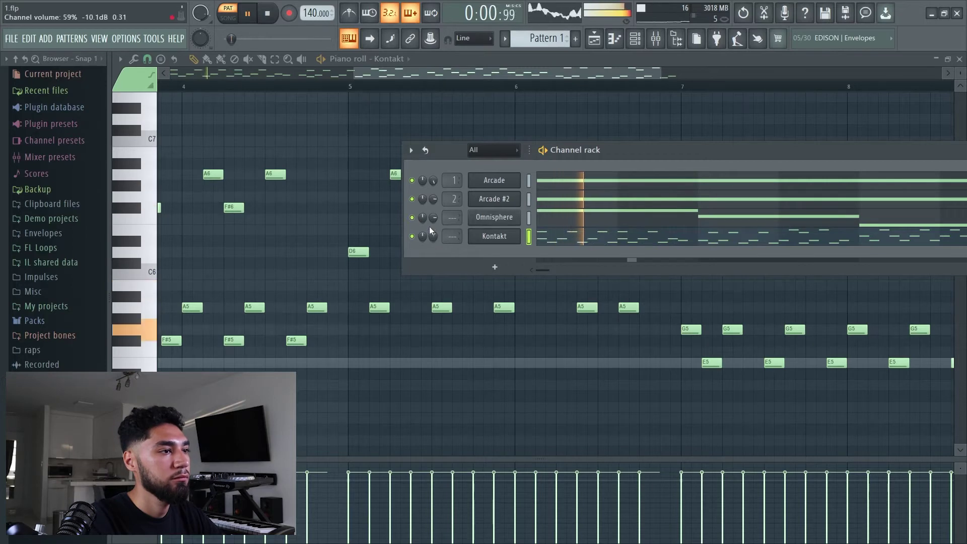
Adjust Omnisphere's volume and route Omnisphere and Kontakt to mixer inserts 3 and 4
{"action": "left_click_drag", "start_coordinate": [432, 218], "coordinate": [432, 221]}
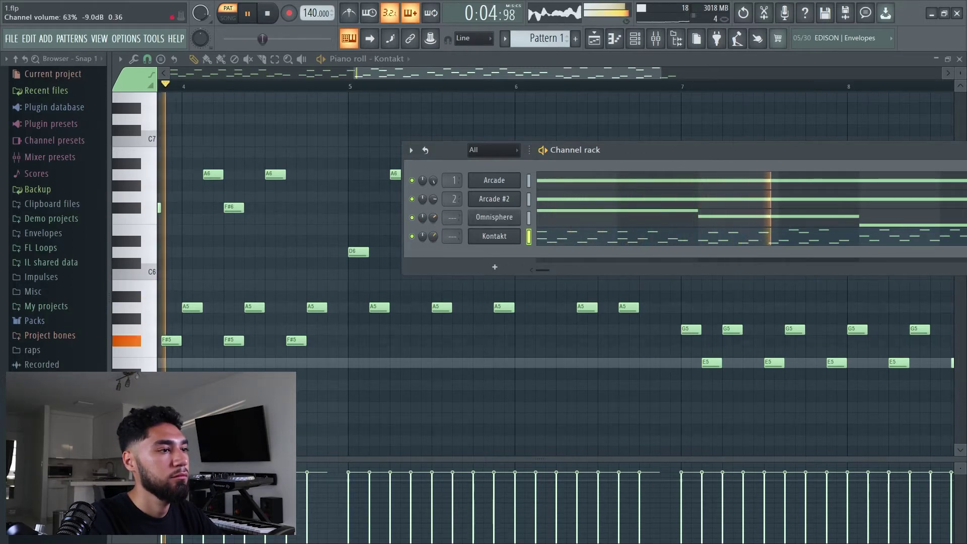
{"action": "scroll", "coordinate": [446, 217], "scroll_direction": "up", "scroll_amount": 2}
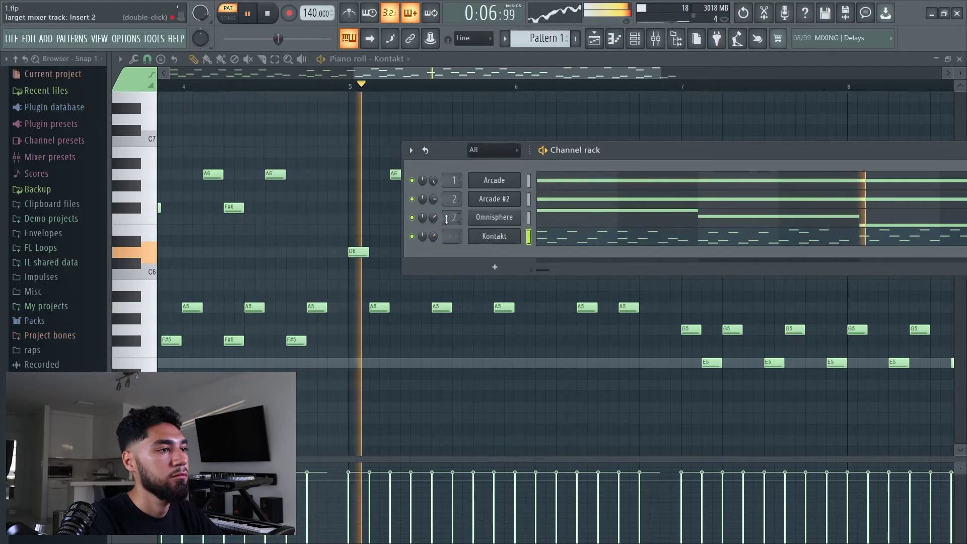
{"action": "scroll", "coordinate": [446, 218], "scroll_direction": "up", "scroll_amount": 1}
{"action": "scroll", "coordinate": [448, 236], "scroll_direction": "up", "scroll_amount": 4}
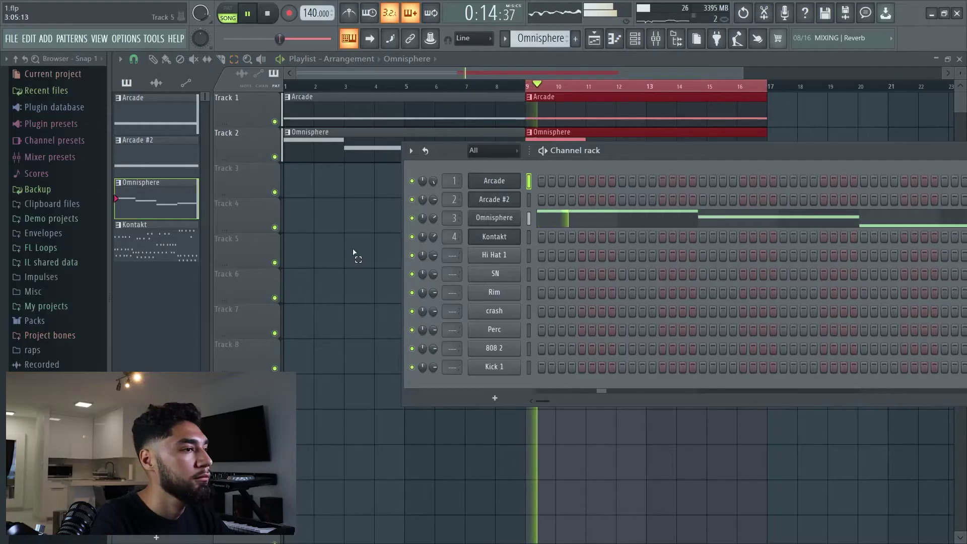
Fill Hi Hat 1 on every 2 steps and open the SN channel's piano roll
{"action": "right_click", "coordinate": [507, 258]}
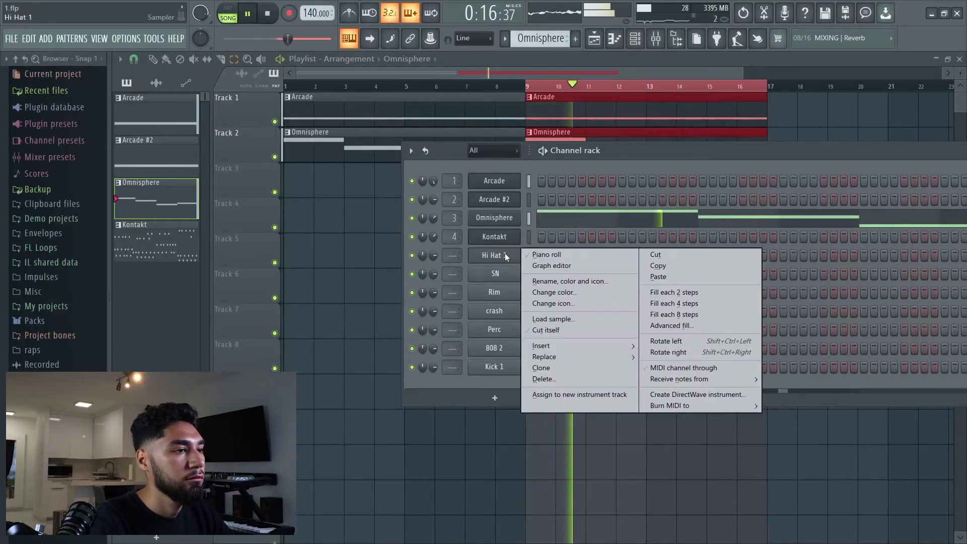
{"action": "mouse_move", "coordinate": [558, 350]}
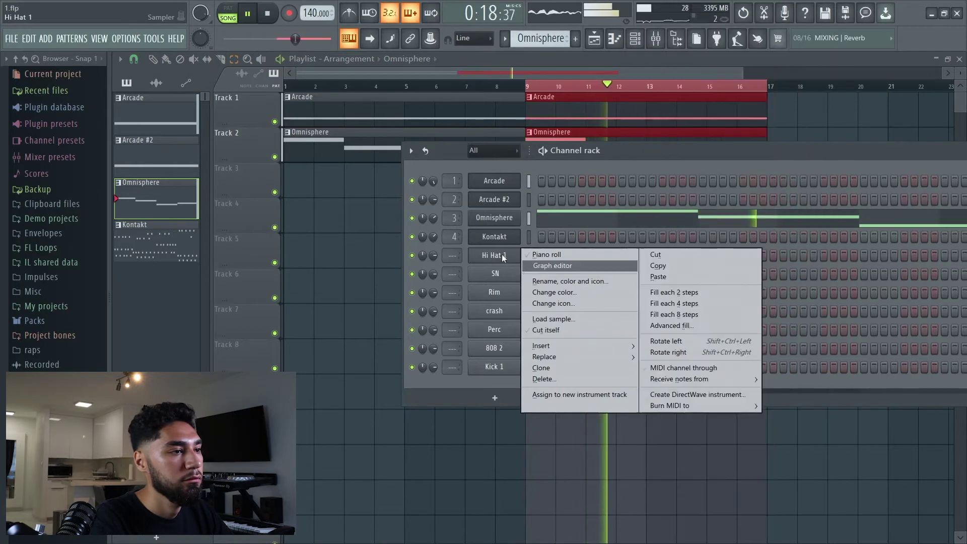
{"action": "left_click", "coordinate": [507, 256]}
{"action": "right_click", "coordinate": [507, 255]}
{"action": "left_click", "coordinate": [646, 293]}
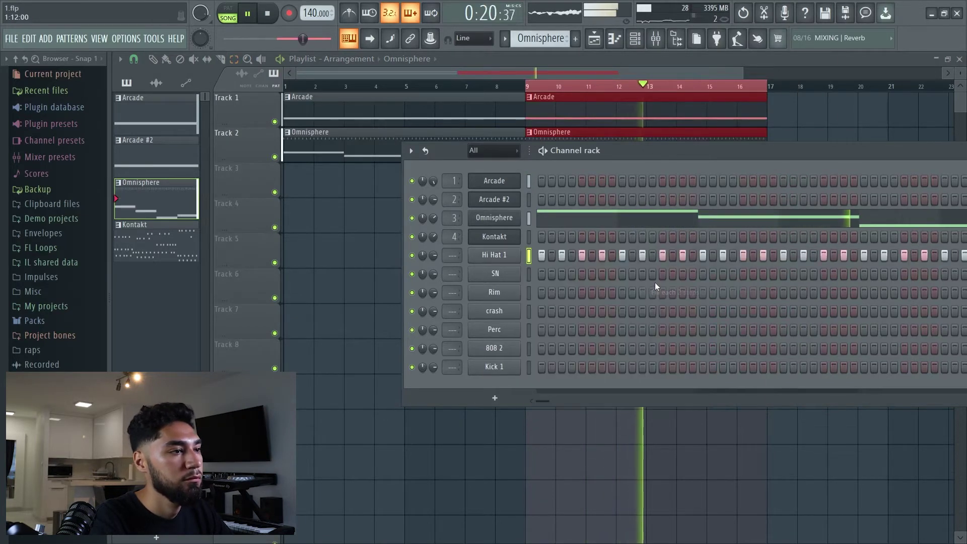
{"action": "right_click", "coordinate": [512, 277]}
{"action": "left_click", "coordinate": [531, 282]}
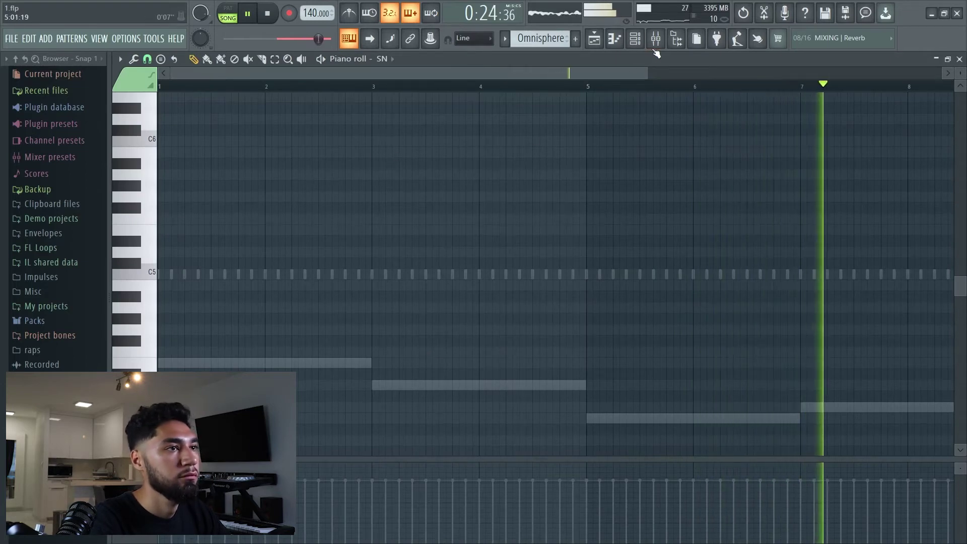
Add C5 snare hits halfway through bars 2–8 and move the Omnisphere clip to Track 4
{"action": "left_click_drag", "start_coordinate": [648, 70], "coordinate": [864, 70]}
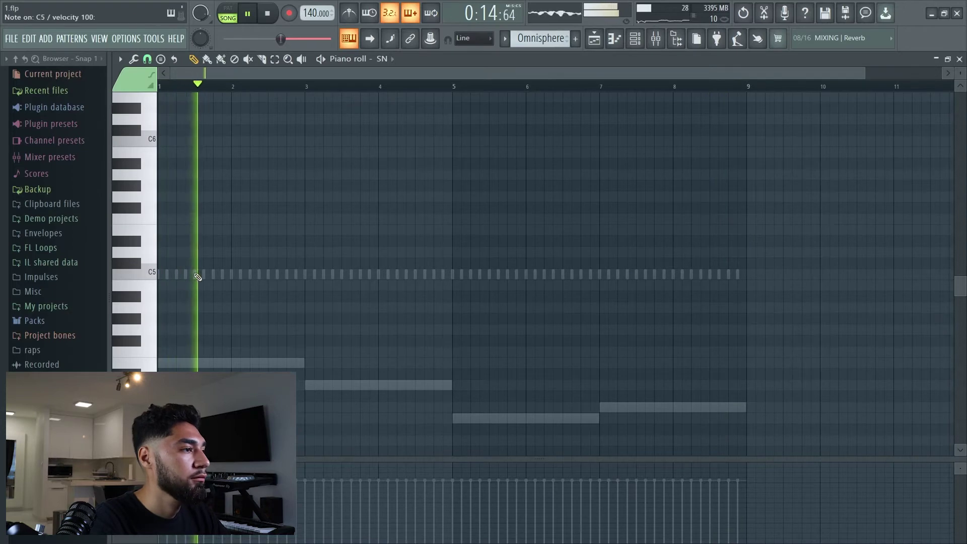
{"action": "left_click", "coordinate": [272, 274]}
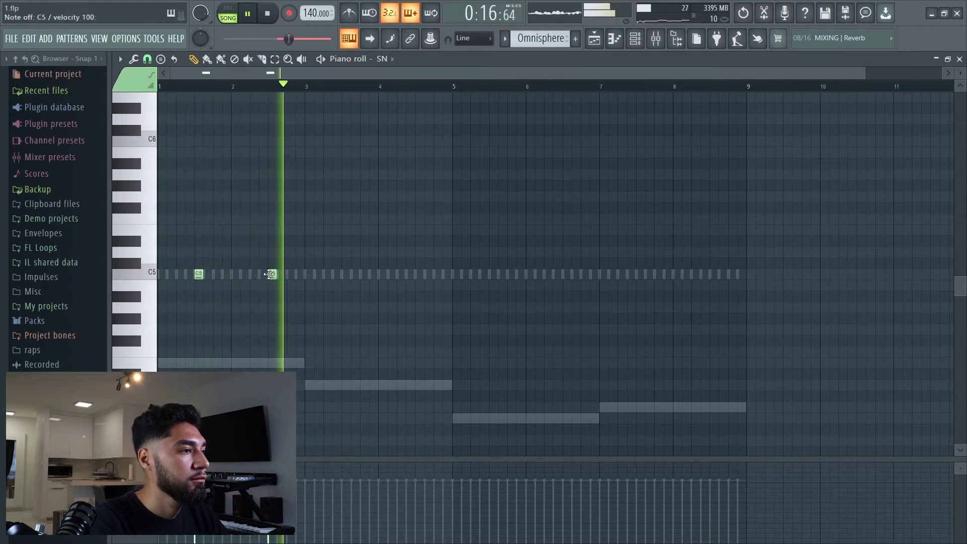
{"action": "left_click", "coordinate": [343, 274]}
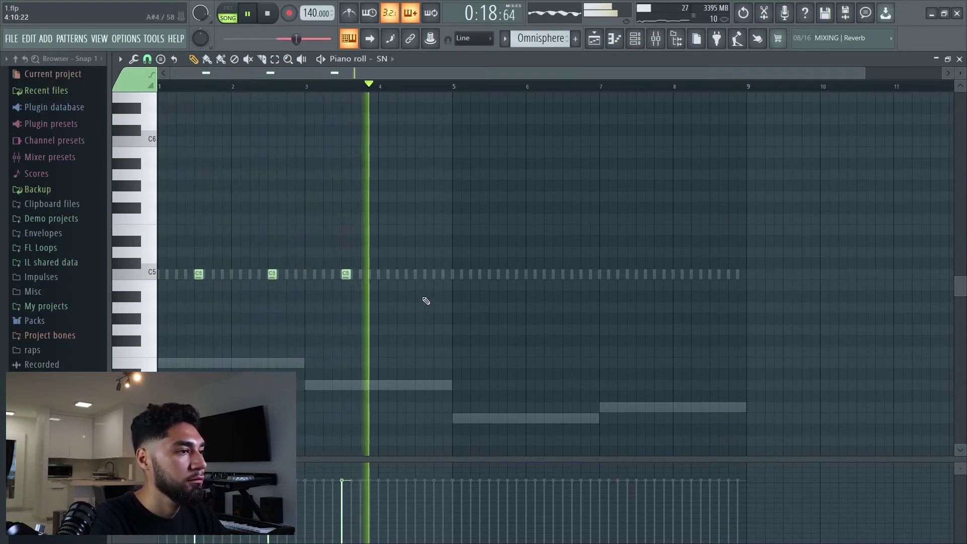
{"action": "left_click", "coordinate": [420, 274]}
{"action": "left_click", "coordinate": [493, 274]}
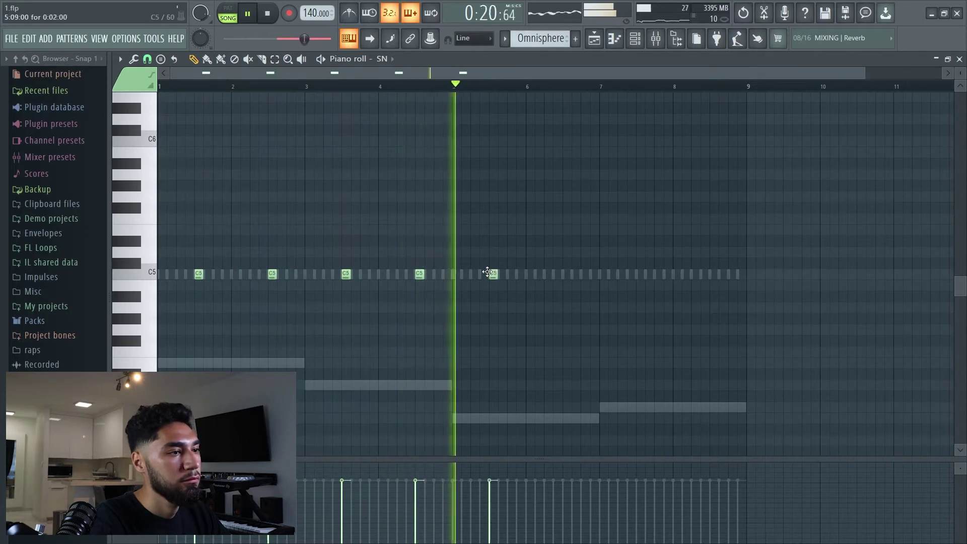
{"action": "left_click", "coordinate": [567, 274]}
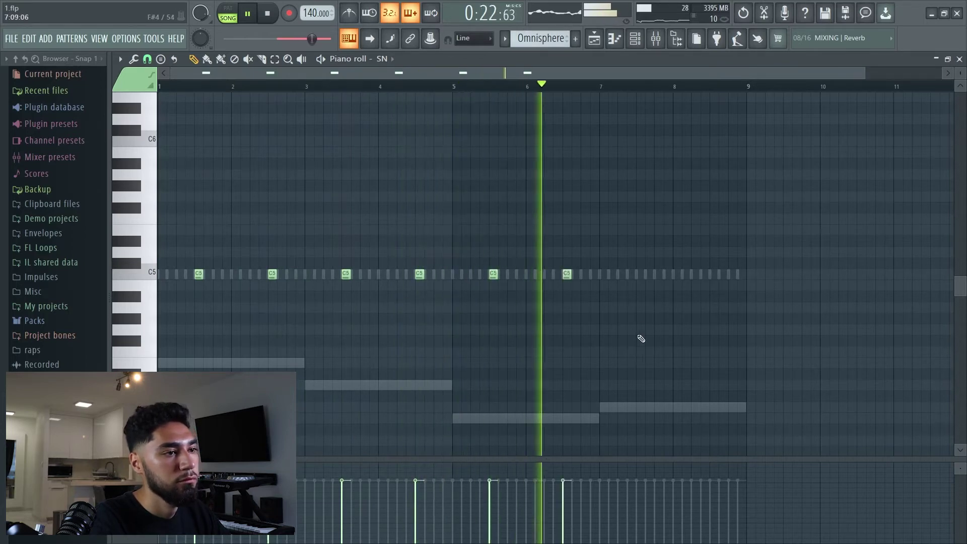
{"action": "left_click", "coordinate": [639, 274]}
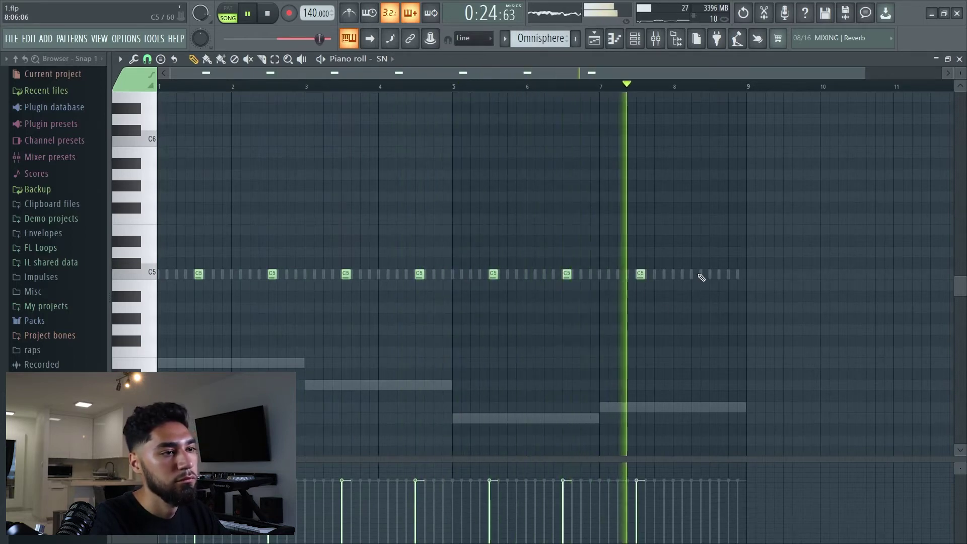
{"action": "left_click", "coordinate": [705, 274]}
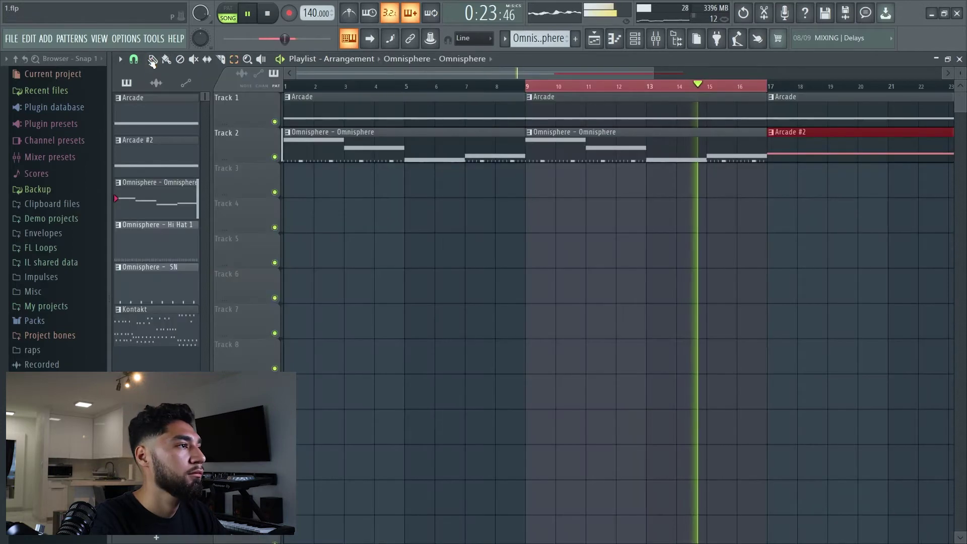
{"action": "left_click_drag", "start_coordinate": [348, 156], "coordinate": [331, 245]}
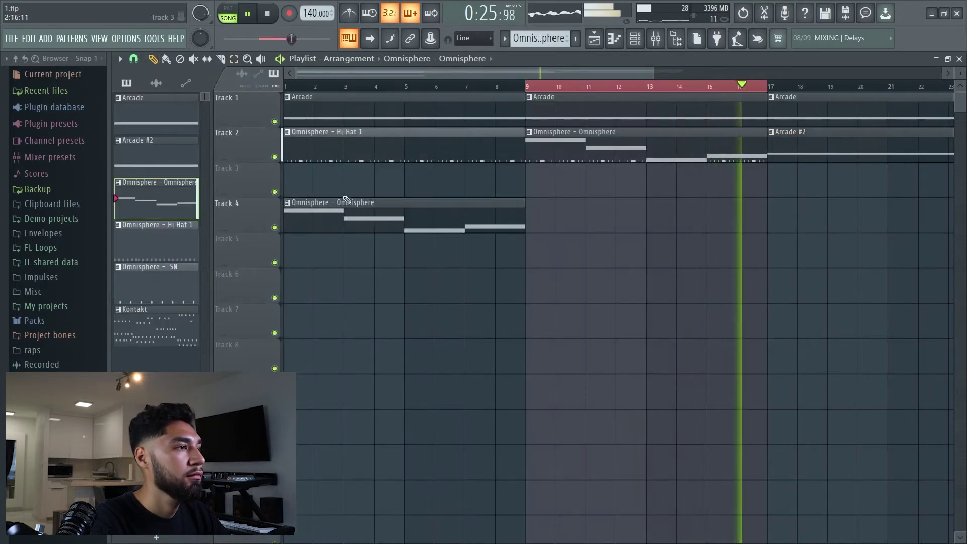
Rearrange clips: Omnisphere to Track 3 and copied to bar 9, Hi Hat 1 to Track 4, SN on Track 5
{"action": "right_click", "coordinate": [342, 151]}
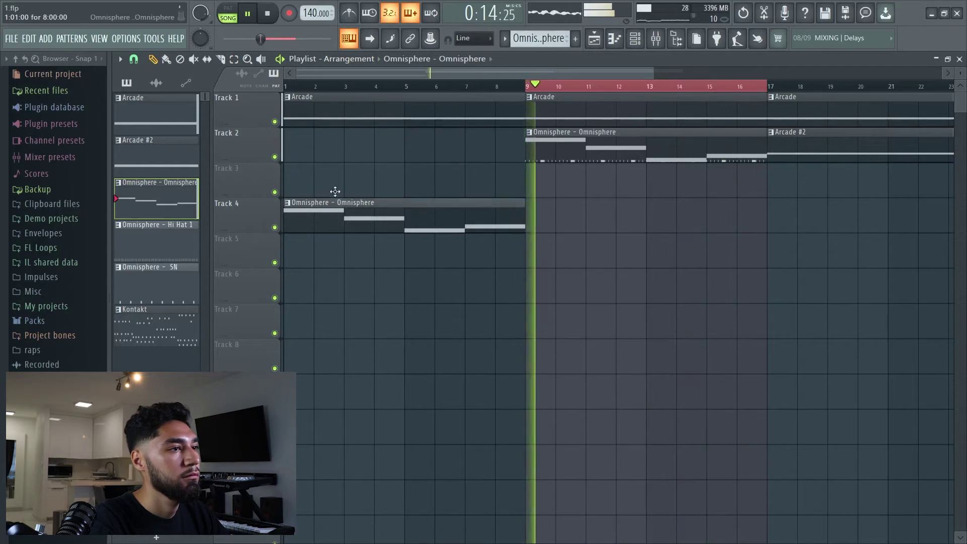
{"action": "left_click_drag", "start_coordinate": [335, 203], "coordinate": [335, 168]}
{"action": "key", "text": "ctrl+b"}
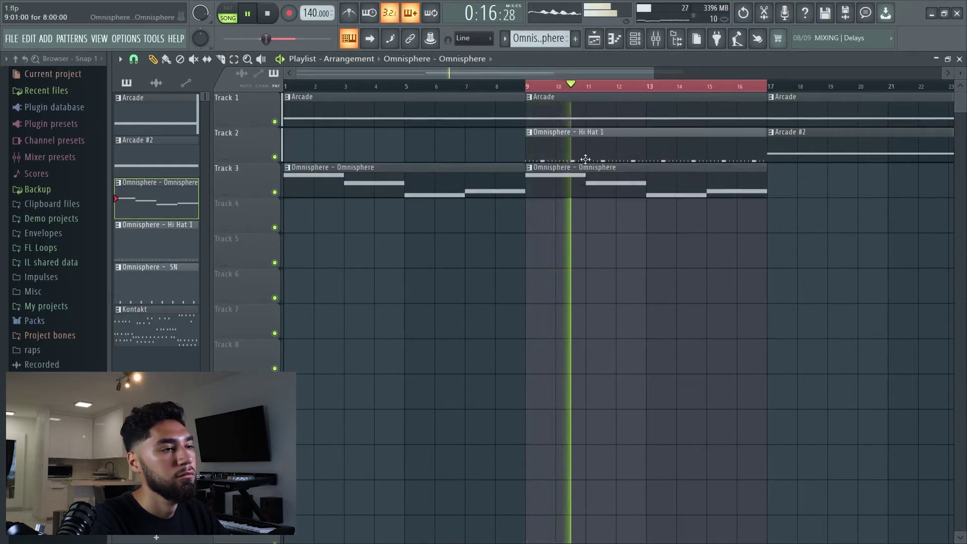
{"action": "left_click_drag", "start_coordinate": [574, 151], "coordinate": [579, 222]}
{"action": "left_click", "coordinate": [582, 248]}
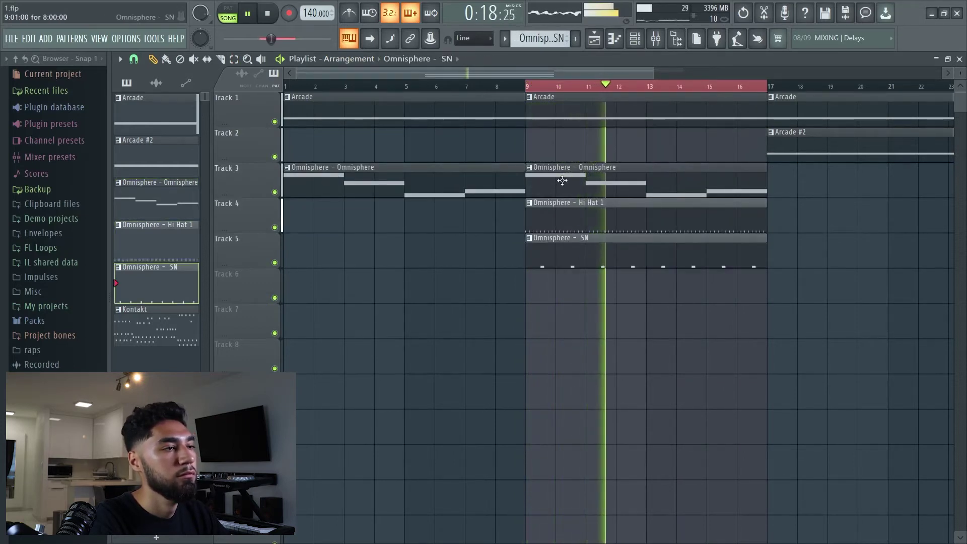
Add Hi Hat 1 and SN clips on Tracks 4 and 5 at bars 17–25
{"action": "left_click_drag", "start_coordinate": [641, 74], "coordinate": [714, 71]}
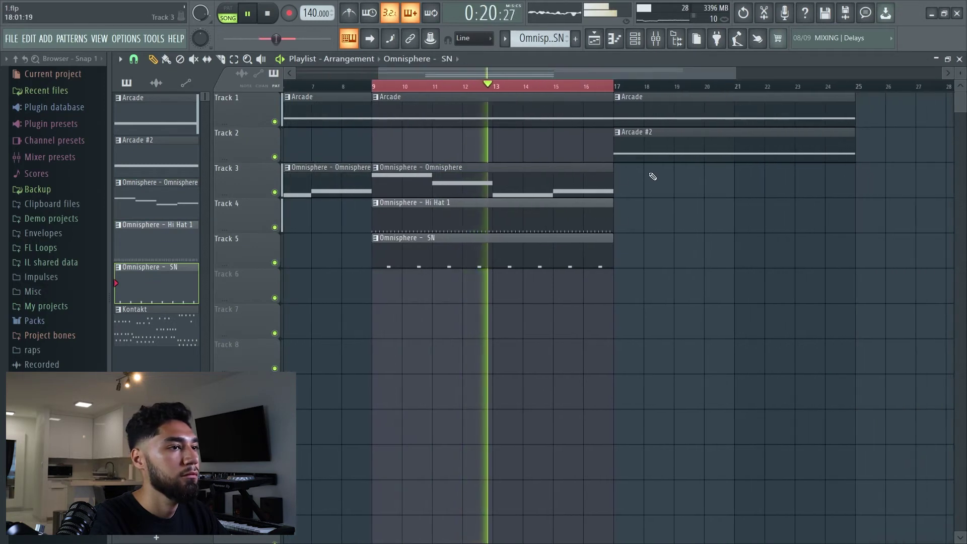
{"action": "left_click", "coordinate": [550, 209]}
{"action": "left_click", "coordinate": [621, 229]}
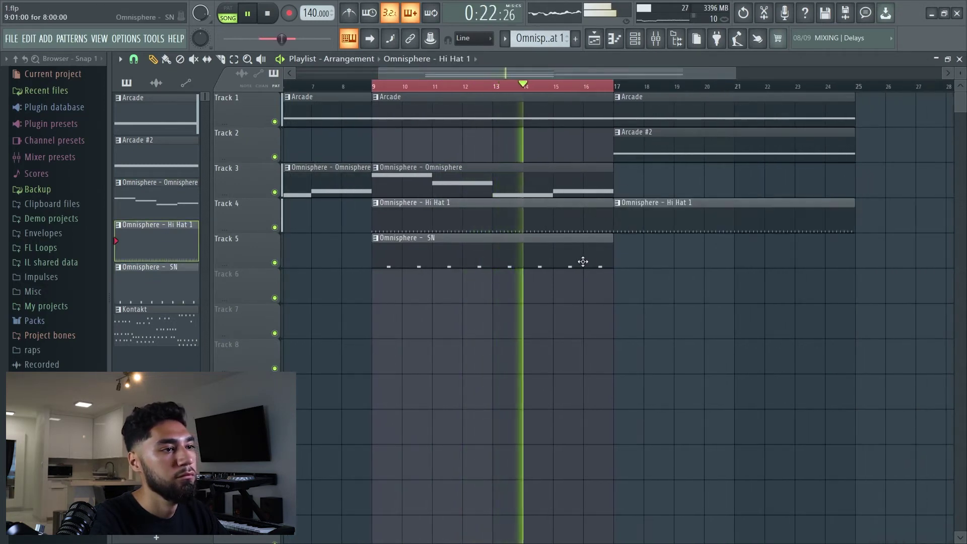
{"action": "left_click", "coordinate": [581, 262]}
{"action": "left_click", "coordinate": [619, 248]}
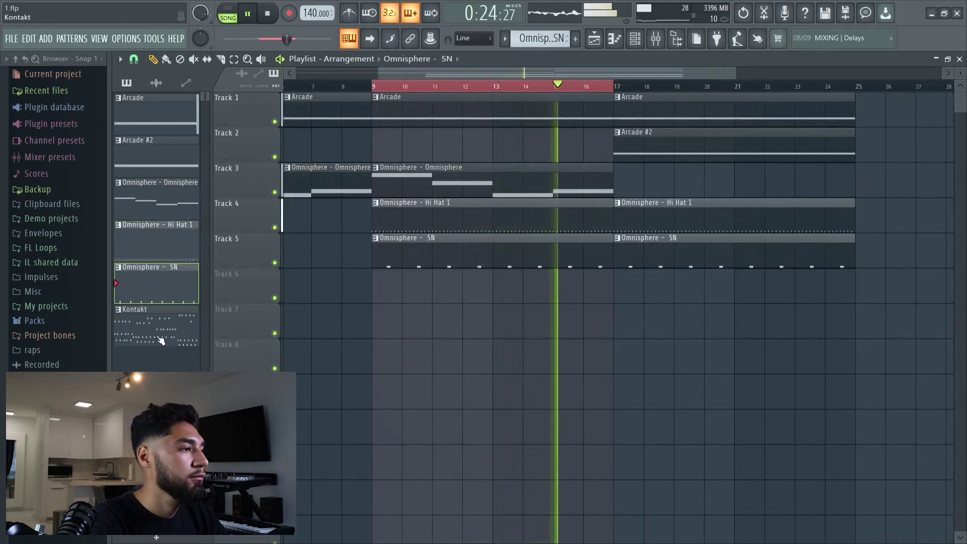
Place the Kontakt pattern at bars 17–25 and loop playback over those bars
{"action": "left_click", "coordinate": [178, 334]}
{"action": "left_click_drag", "start_coordinate": [161, 328], "coordinate": [613, 284]}
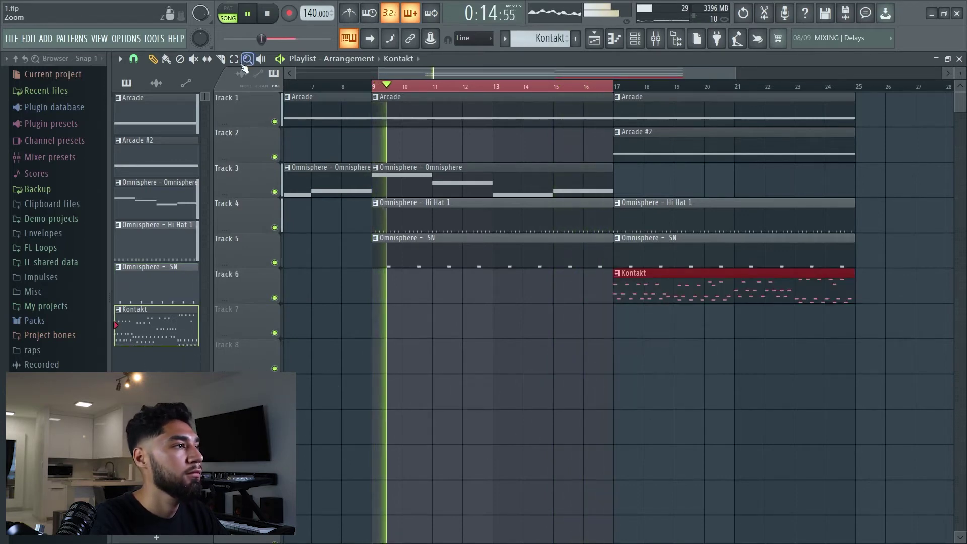
{"action": "left_click", "coordinate": [629, 89]}
{"action": "left_click_drag", "start_coordinate": [629, 89], "coordinate": [856, 89]}
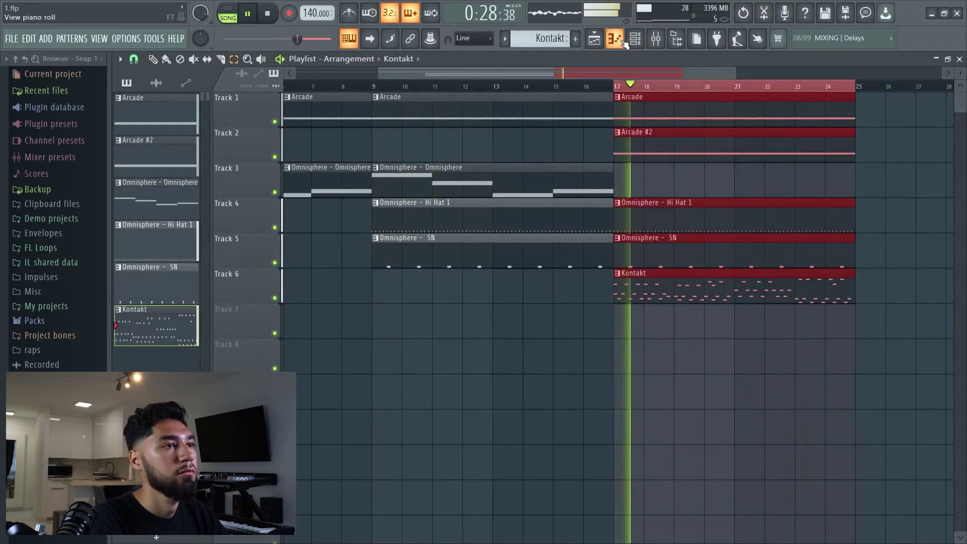
{"action": "left_click", "coordinate": [637, 41]}
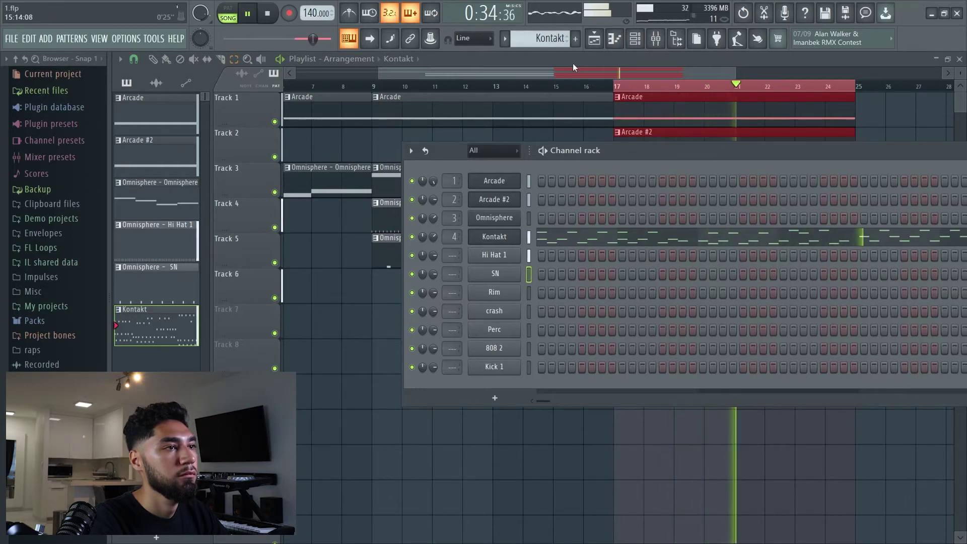
Hide the channel rack and create a new empty pattern for the rim using Find first empty
{"action": "key", "text": "F6"}
{"action": "left_click", "coordinate": [545, 39]}
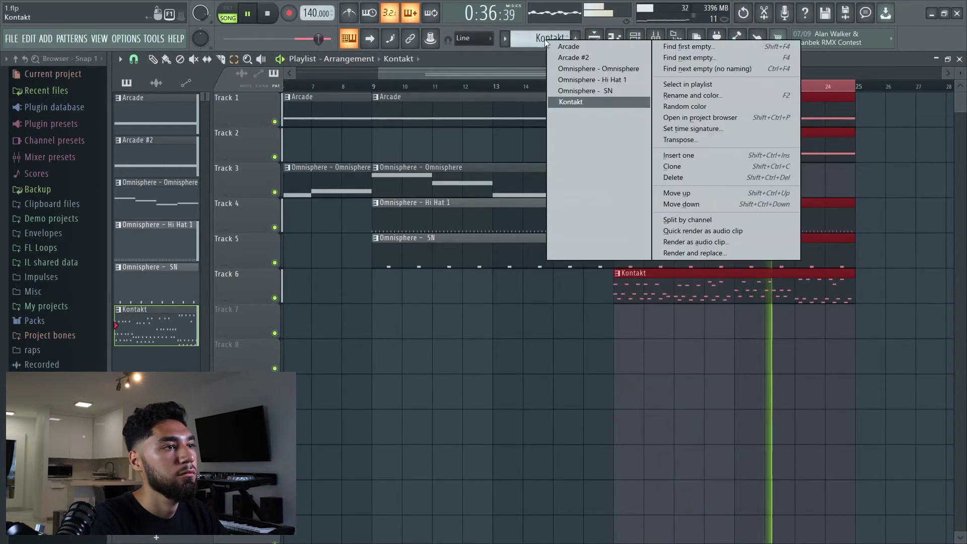
{"action": "left_click", "coordinate": [575, 38]}
{"action": "left_click", "coordinate": [575, 38]}
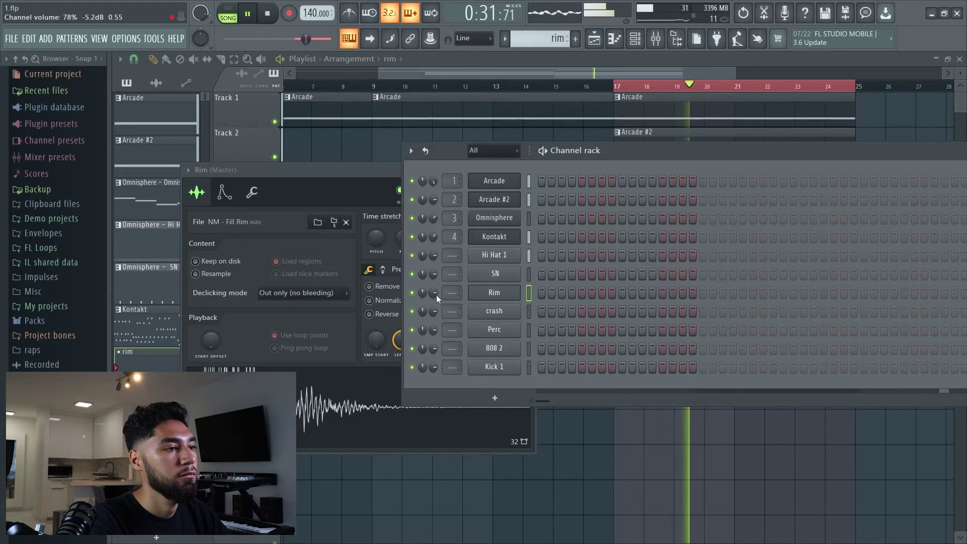
Raise the Rim channel's volume and open Rim in the piano roll
{"action": "left_click_drag", "start_coordinate": [434, 293], "coordinate": [434, 274]}
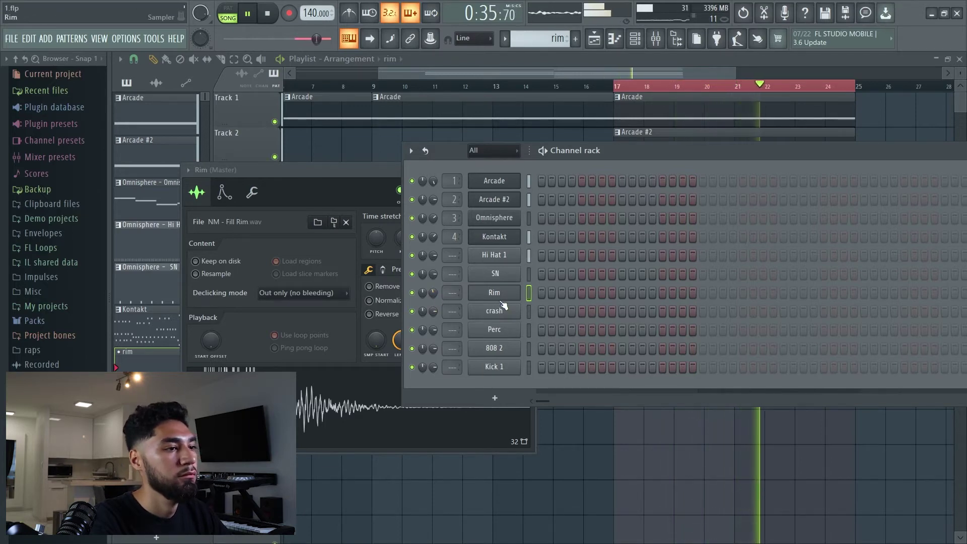
{"action": "right_click", "coordinate": [506, 295]}
{"action": "left_click", "coordinate": [537, 296]}
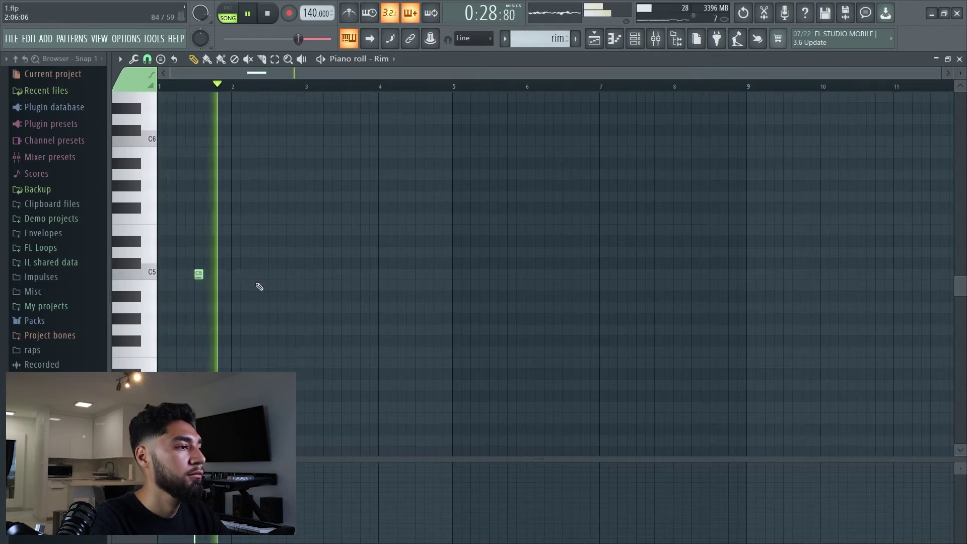
Place three C5 rim hits up to just before bar 3, deleting the extras, then bring back the channel rack
{"action": "left_click", "coordinate": [273, 275]}
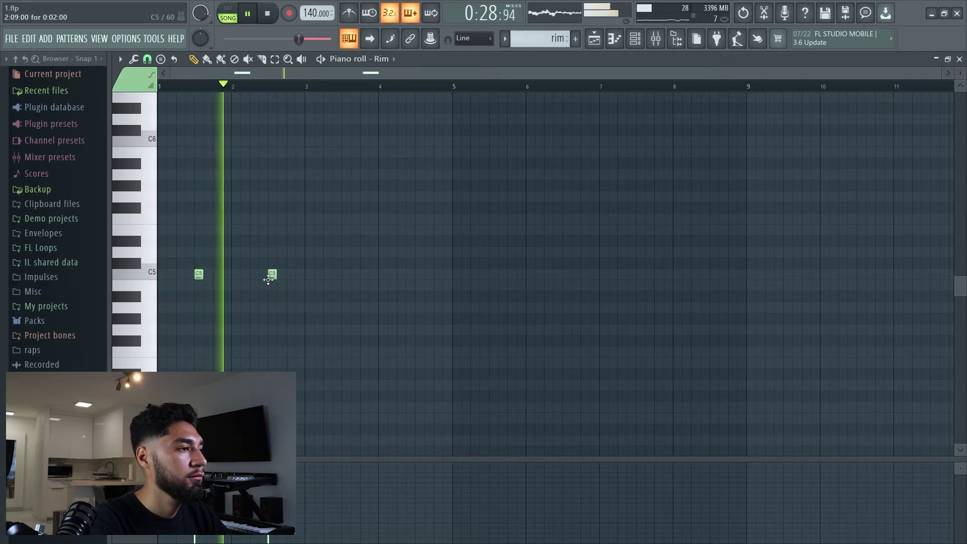
{"action": "left_click", "coordinate": [226, 275]}
{"action": "left_click", "coordinate": [244, 274]}
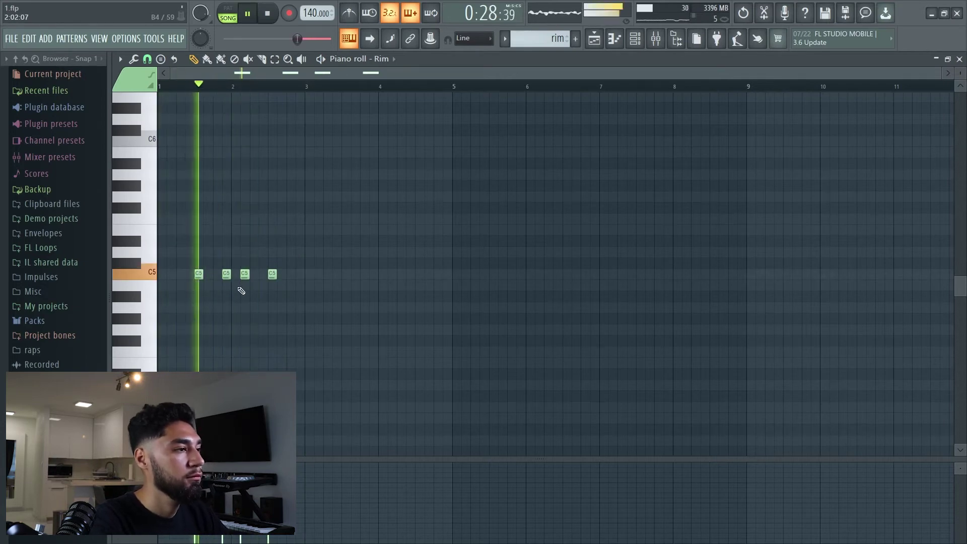
{"action": "right_click", "coordinate": [272, 275]}
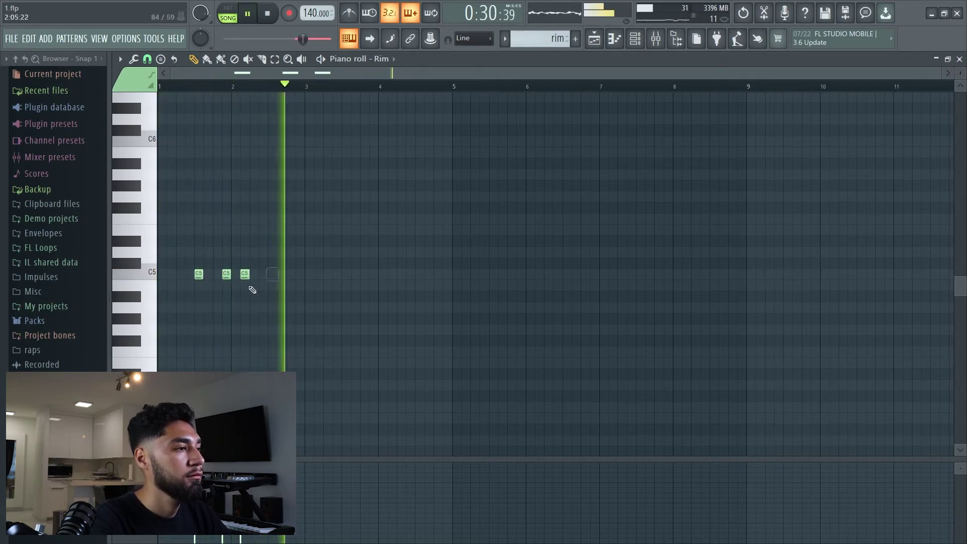
{"action": "right_click", "coordinate": [199, 274]}
{"action": "key", "text": "space"}
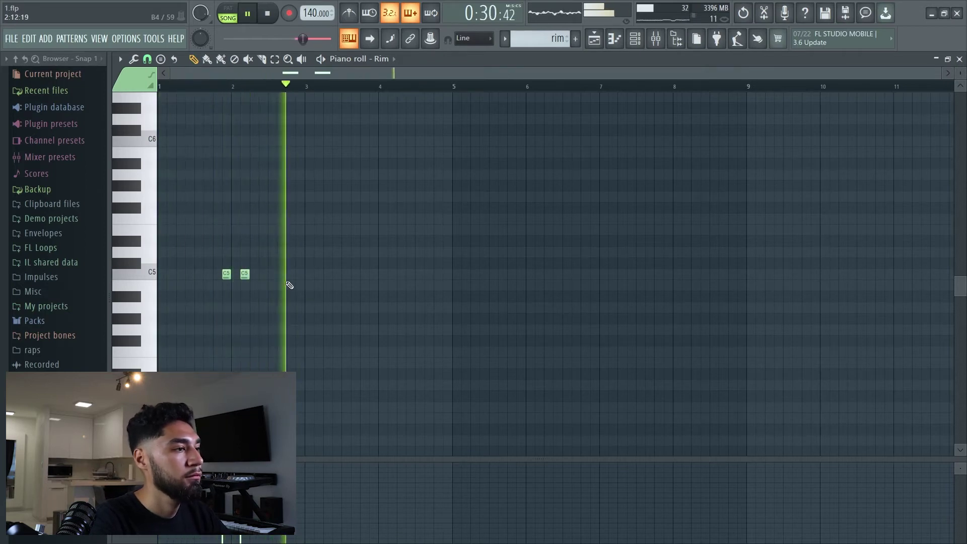
{"action": "left_click", "coordinate": [299, 274]}
{"action": "key", "text": "space"}
{"action": "left_click", "coordinate": [636, 30]}
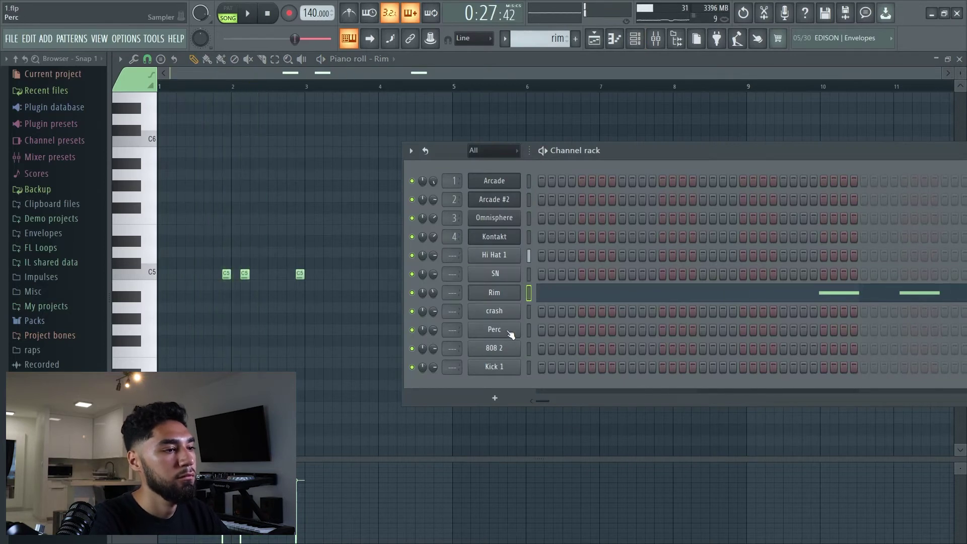
Open the Perc channel in the piano roll, then switch to Kick 1 and start playback
{"action": "left_click", "coordinate": [509, 332]}
{"action": "left_click", "coordinate": [627, 167]}
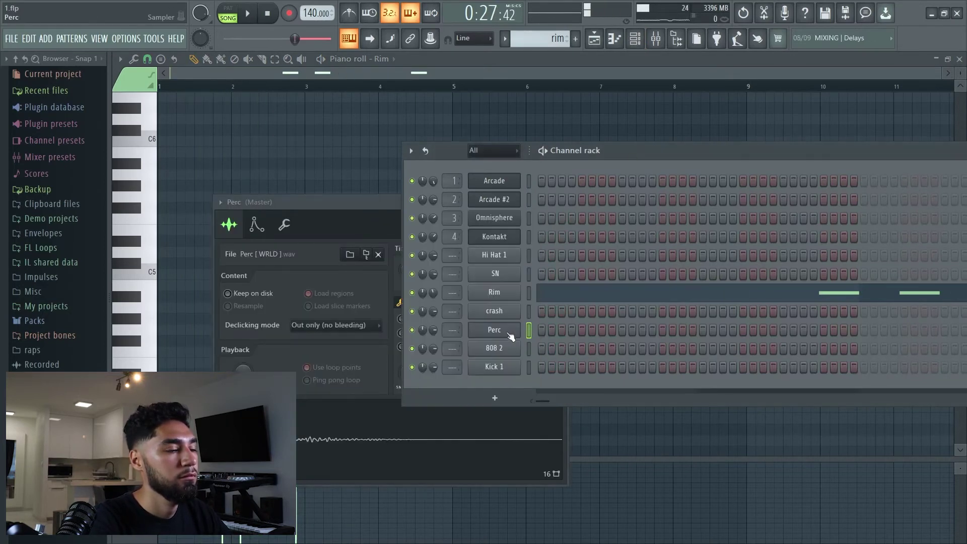
{"action": "right_click", "coordinate": [509, 335]}
{"action": "left_click", "coordinate": [536, 329]}
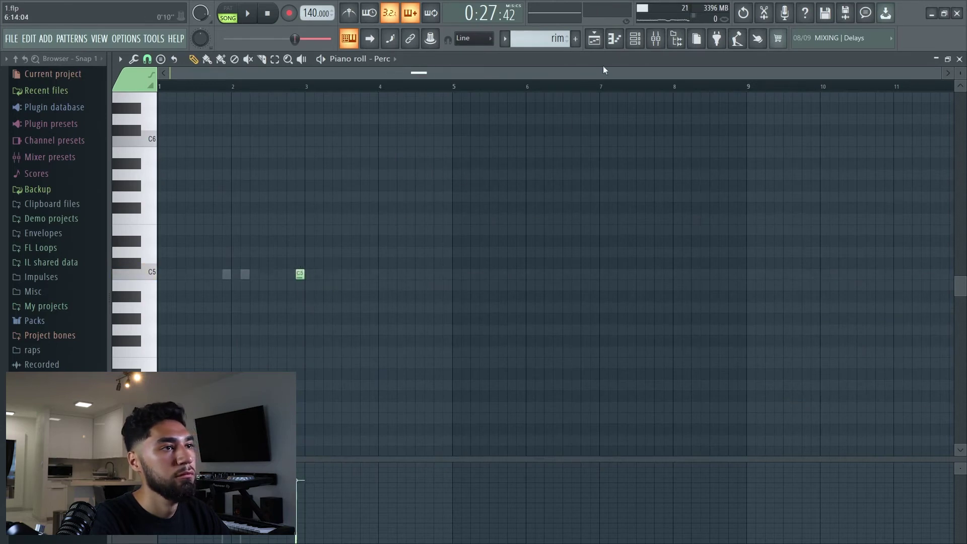
{"action": "left_click", "coordinate": [635, 39]}
{"action": "key", "text": "F6"}
{"action": "key", "text": "space"}
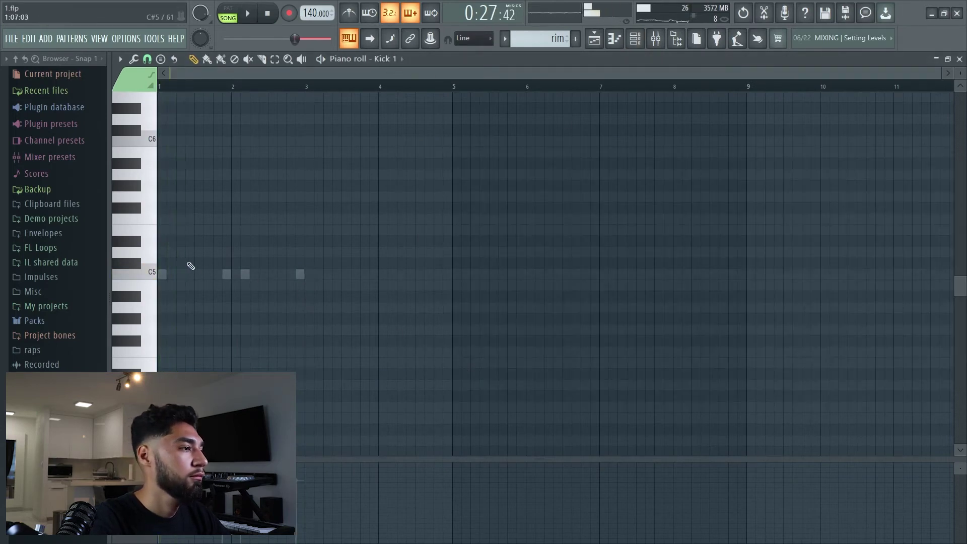
Pencil the first C5 kick hits from bar 1 through just past bar 3
{"action": "left_click", "coordinate": [193, 274]}
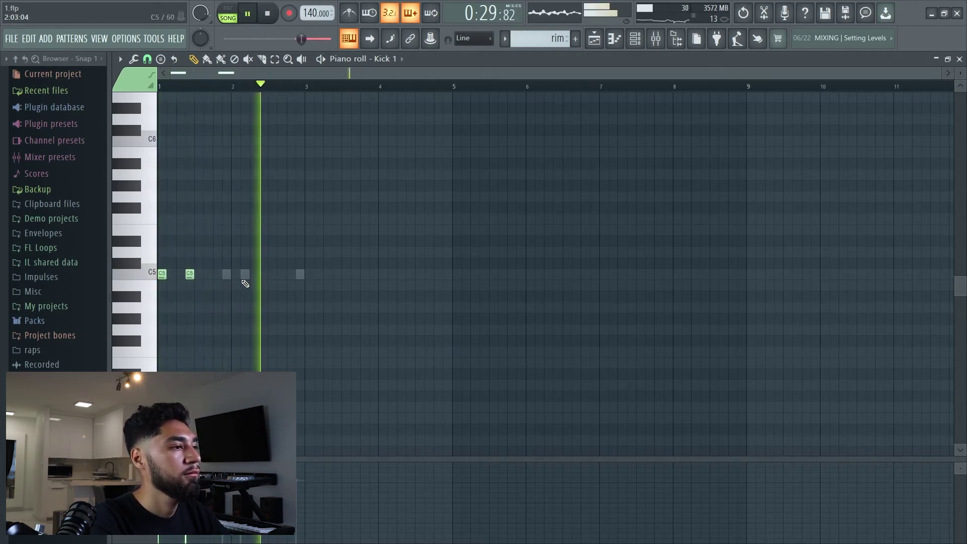
{"action": "left_click", "coordinate": [252, 275]}
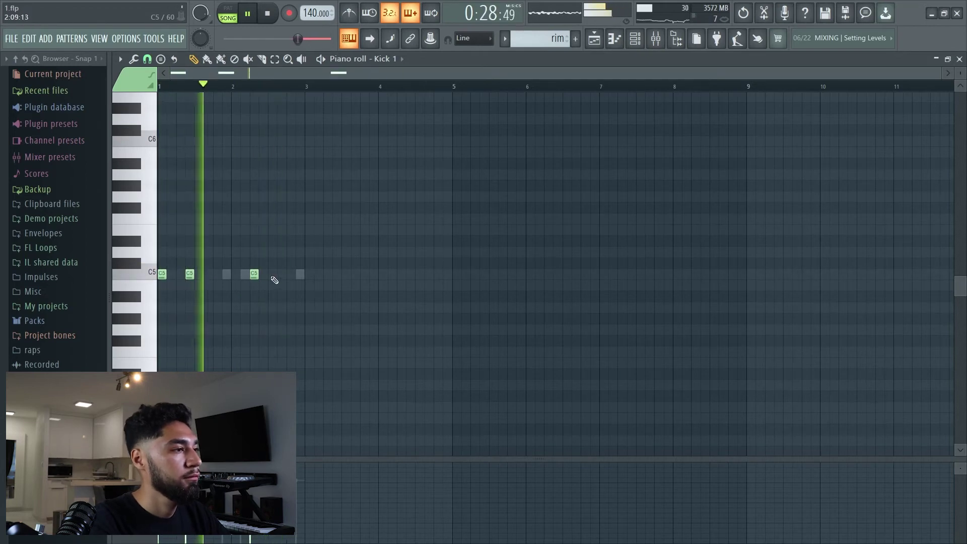
{"action": "left_click", "coordinate": [280, 275]}
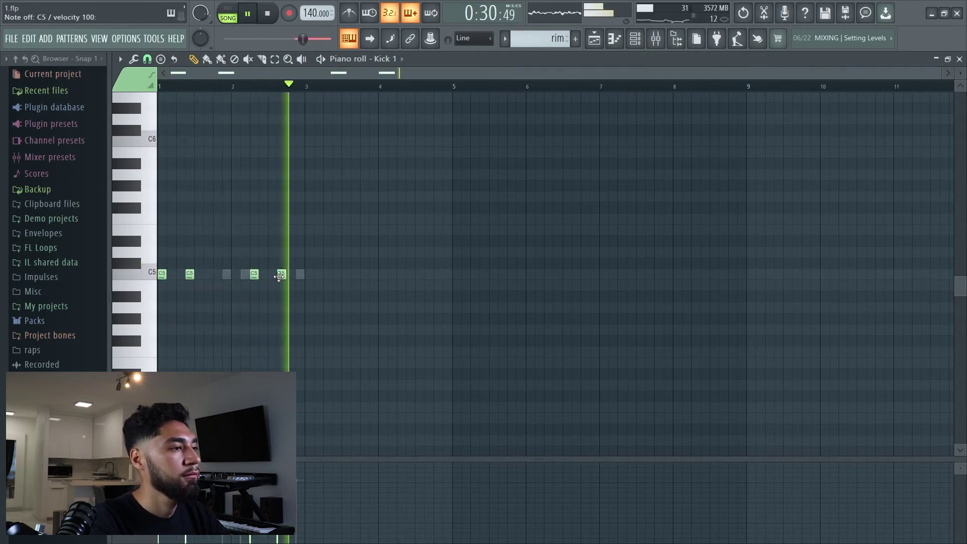
{"action": "left_click", "coordinate": [314, 274]}
{"action": "key", "text": "space"}
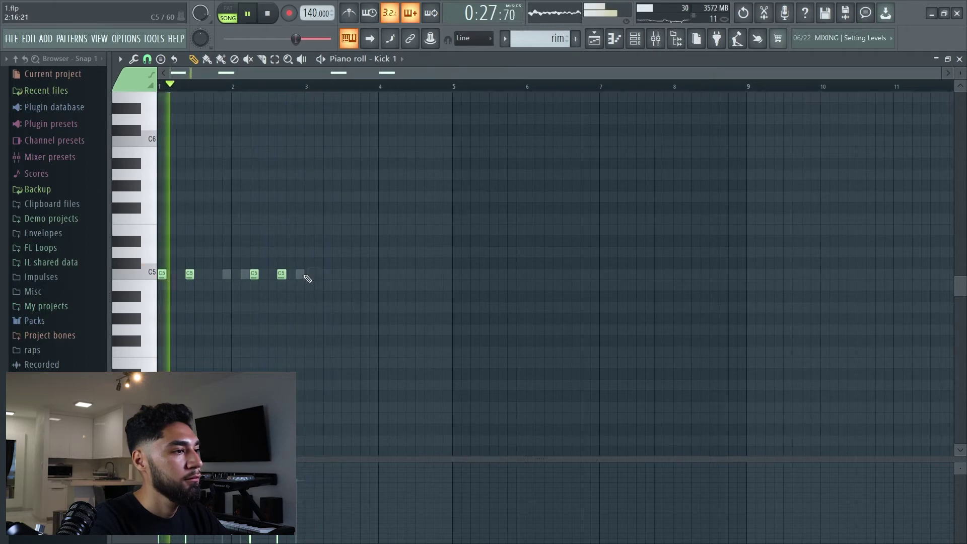
{"action": "left_click", "coordinate": [307, 274]}
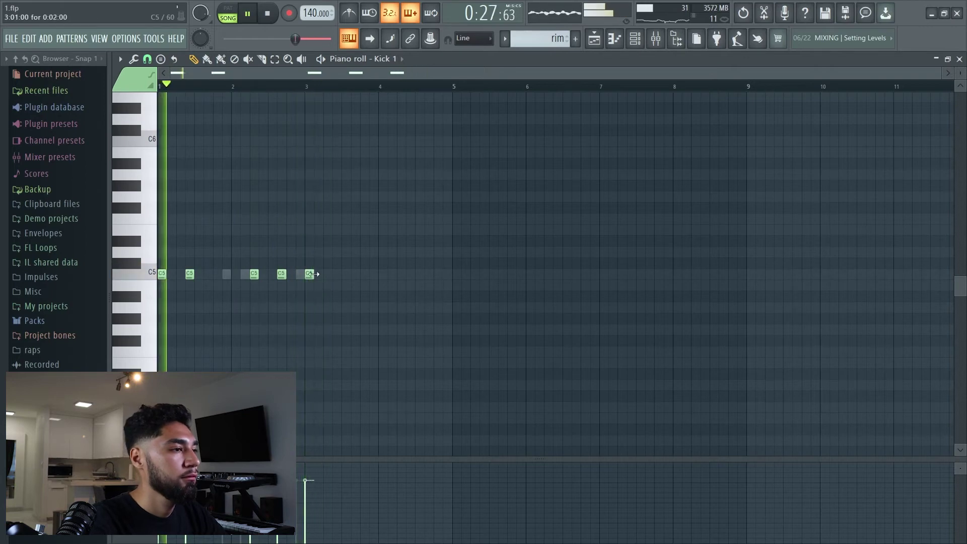
{"action": "left_click", "coordinate": [322, 274]}
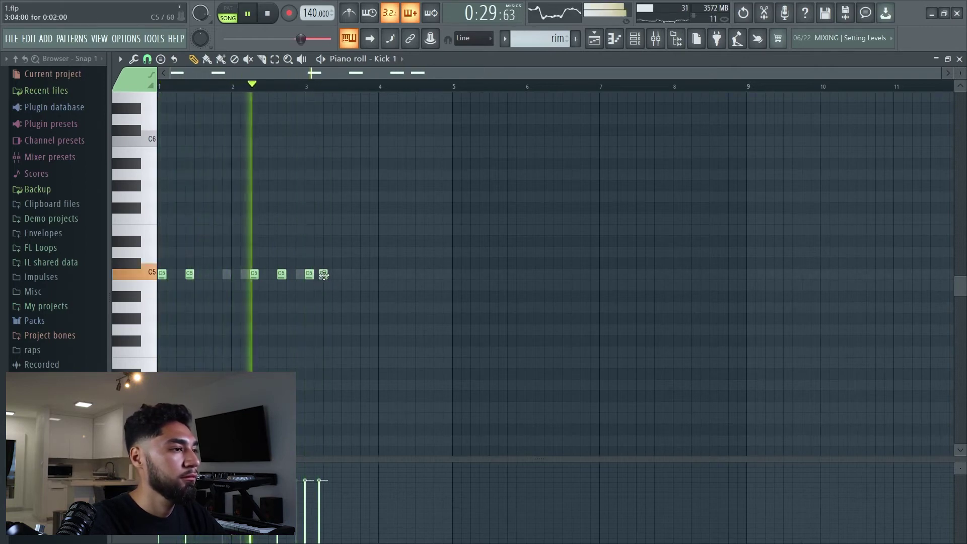
Replace a misplaced kick and add more C5 kicks after bar 3 and near the end of bar 4
{"action": "right_click", "coordinate": [323, 274]}
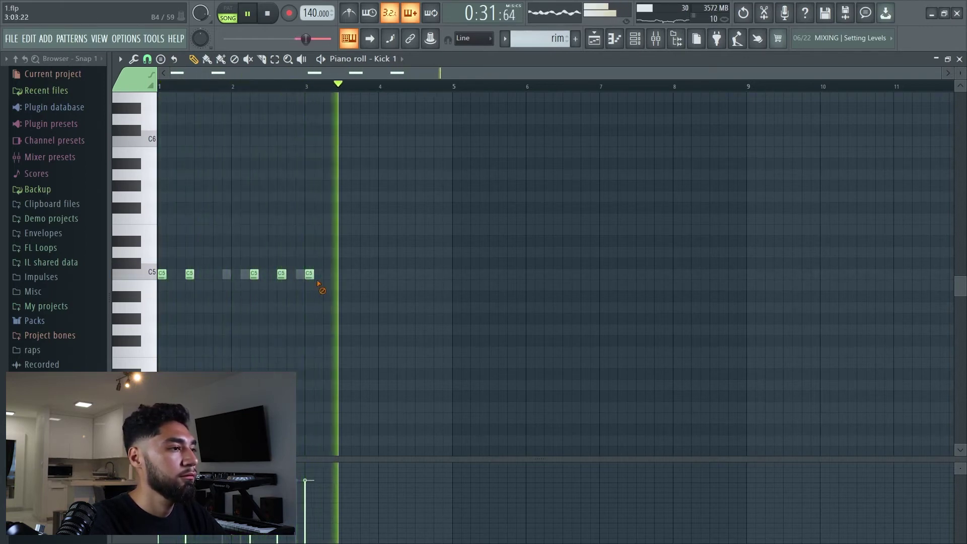
{"action": "left_click", "coordinate": [317, 275]}
{"action": "key", "text": "space"}
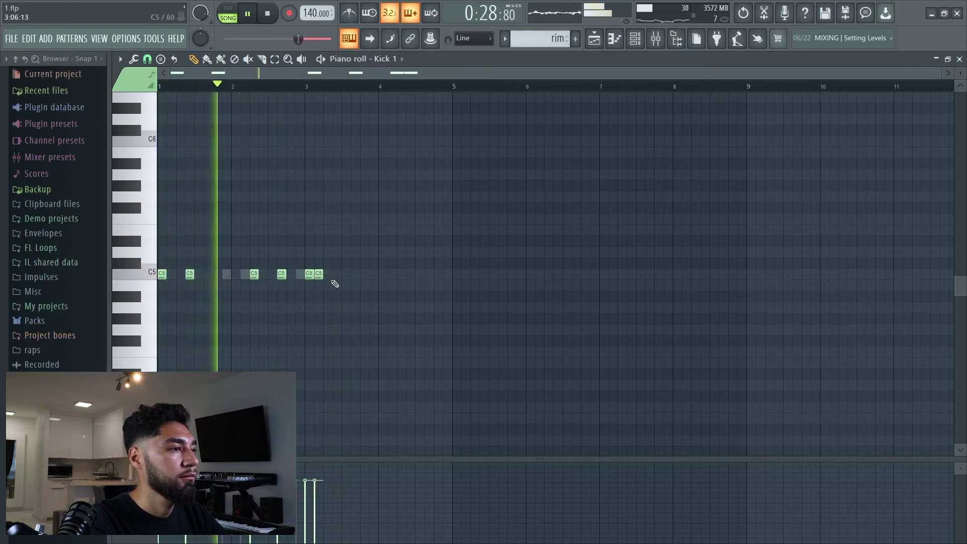
{"action": "left_click", "coordinate": [335, 276]}
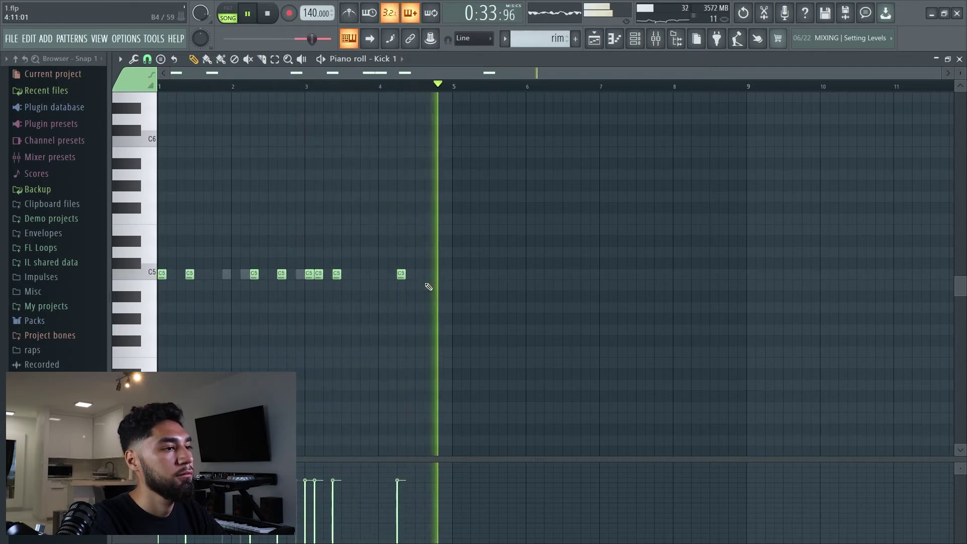
{"action": "left_click", "coordinate": [426, 274]}
{"action": "left_click", "coordinate": [457, 275]}
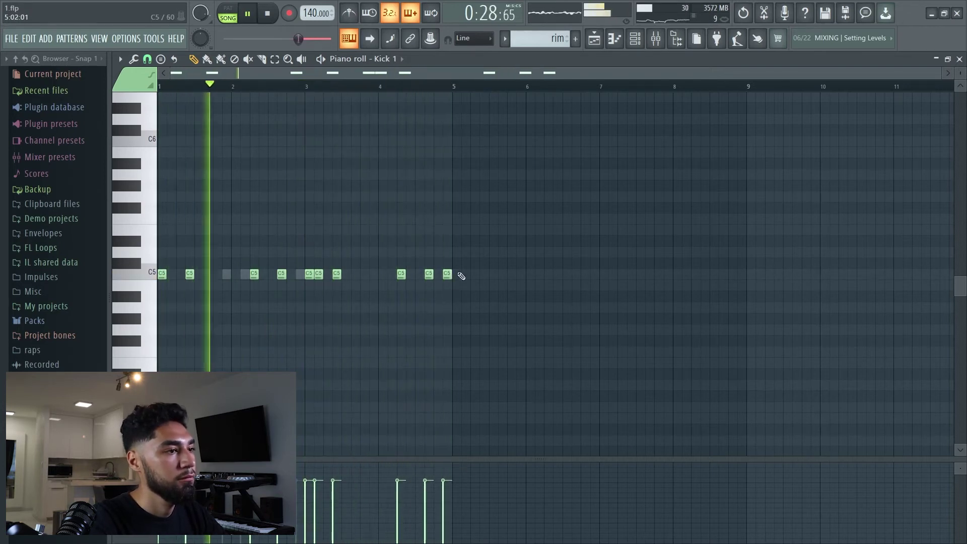
{"action": "left_click", "coordinate": [447, 274]}
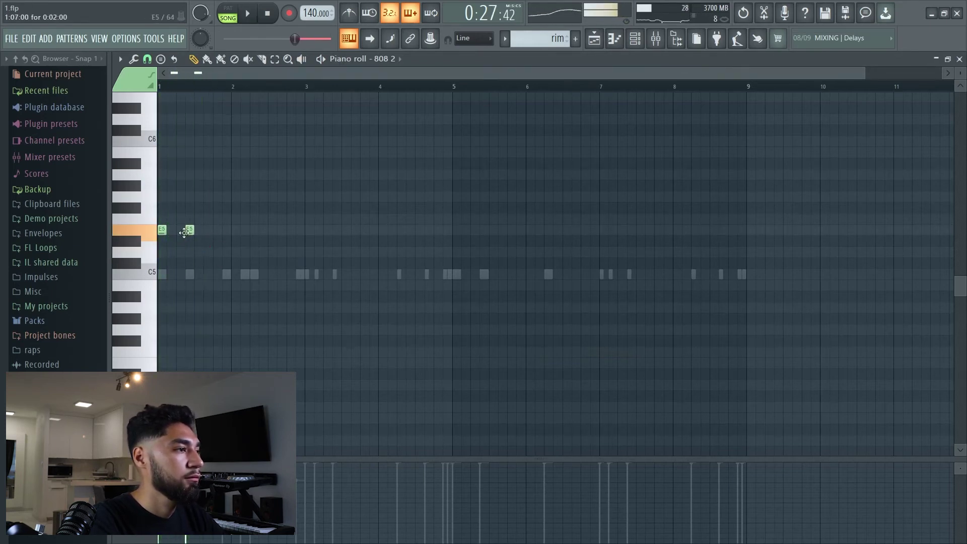
Fix the E5 808 notes around bar 2, removing extras and adding one just past bar 2
{"action": "left_click", "coordinate": [225, 232]}
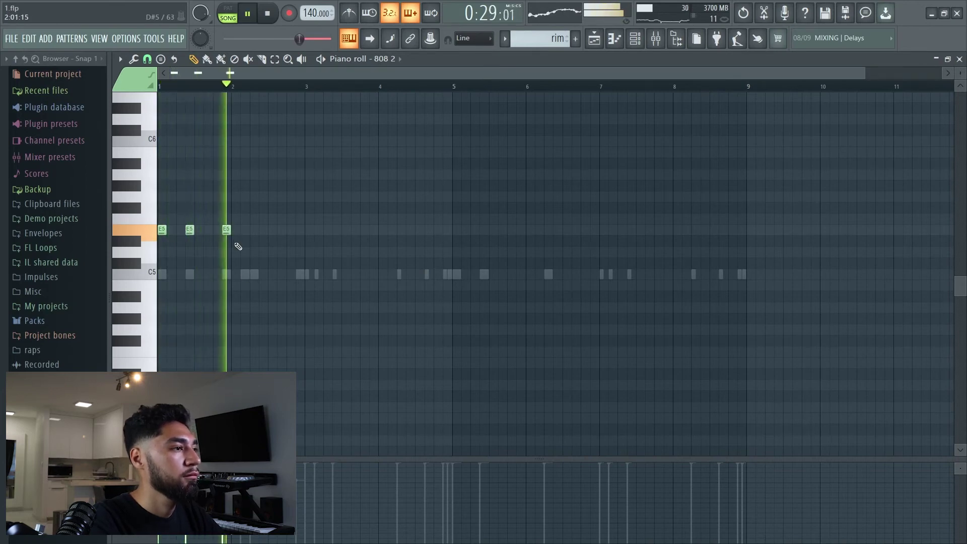
{"action": "key", "text": "space"}
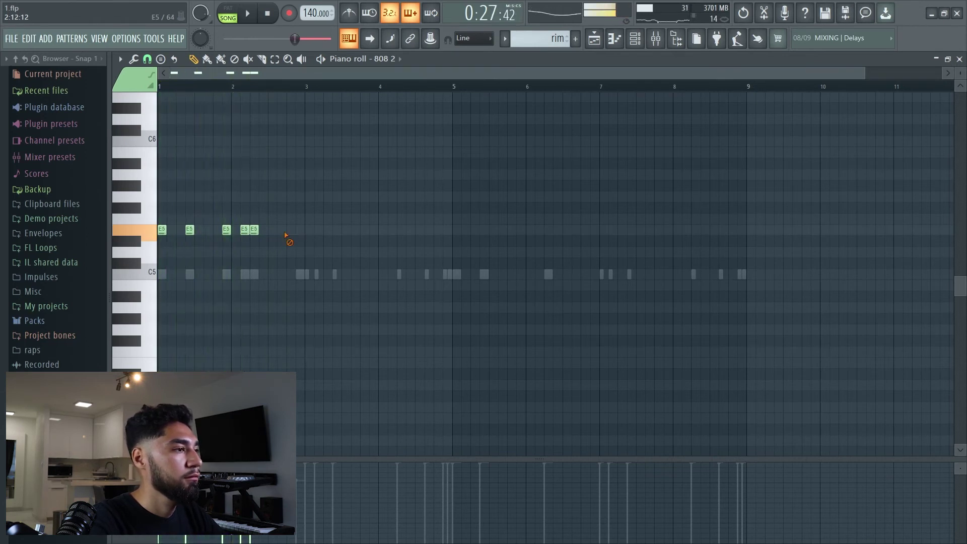
{"action": "right_click", "coordinate": [254, 229]}
{"action": "right_click", "coordinate": [244, 229]}
{"action": "right_click", "coordinate": [226, 229]}
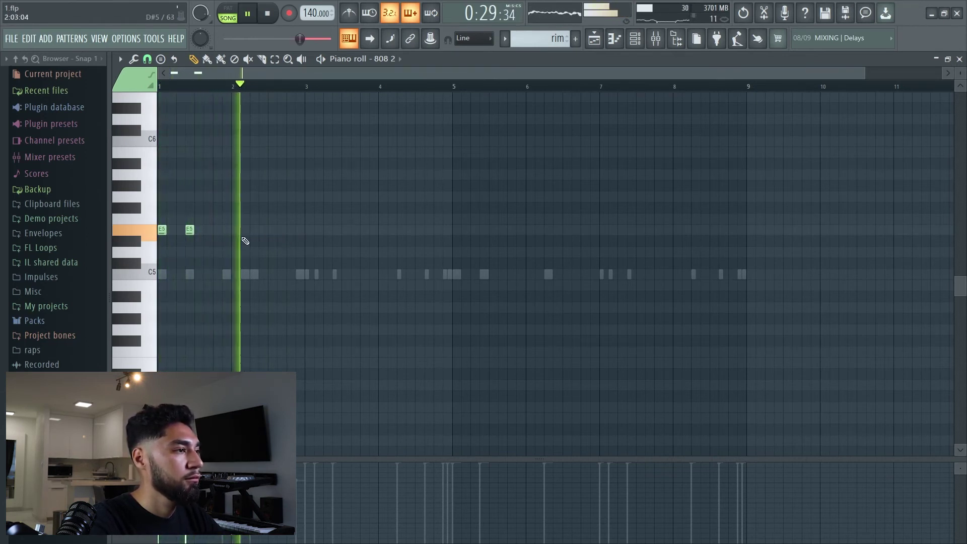
{"action": "left_click", "coordinate": [254, 229]}
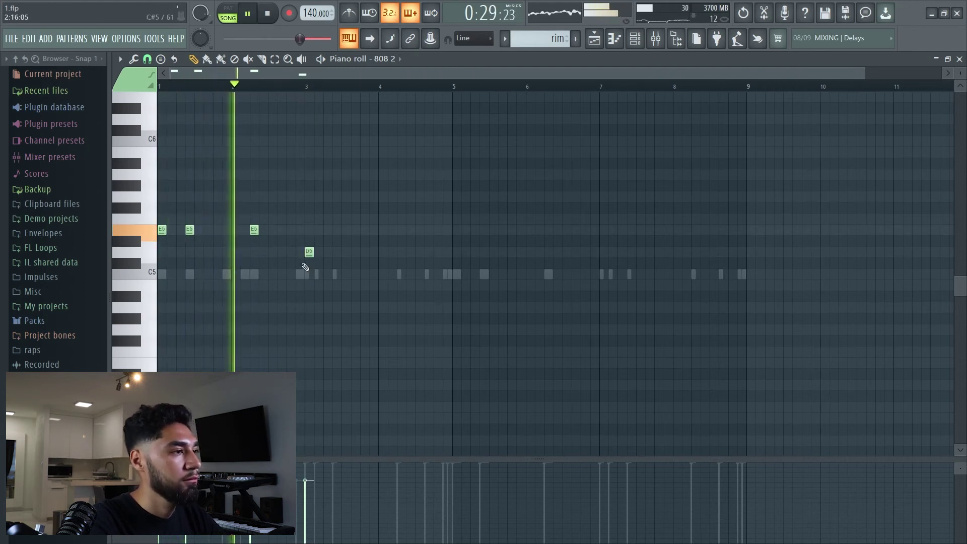
{"action": "key", "text": "space"}
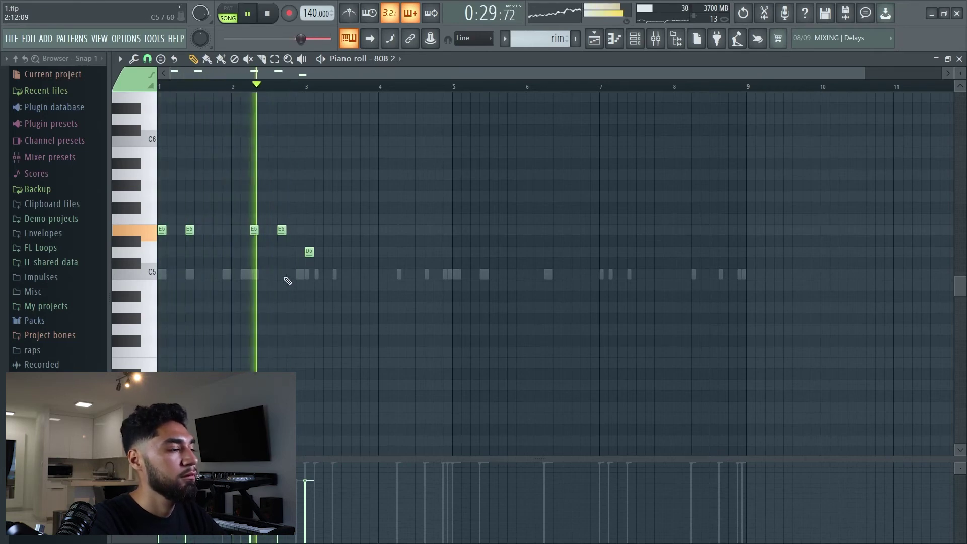
{"action": "key", "text": "space"}
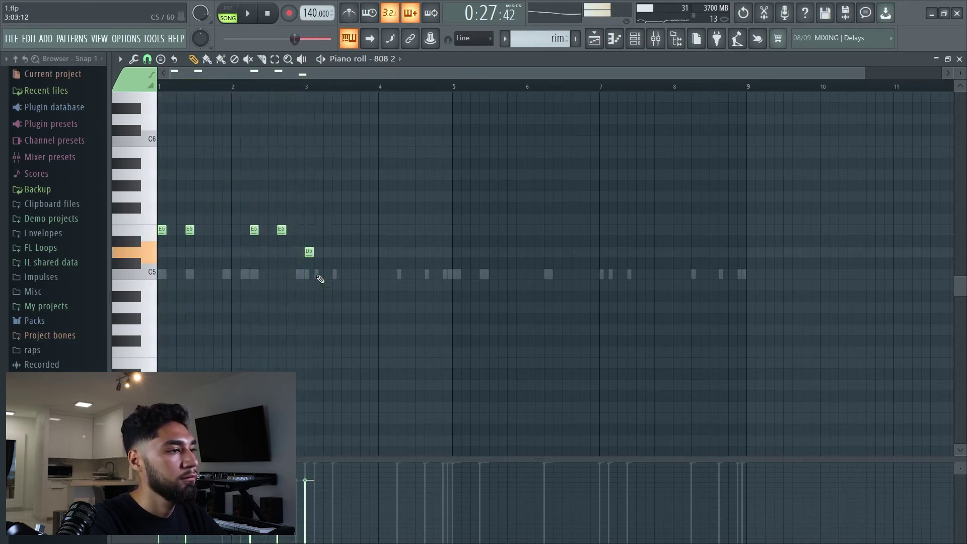
{"action": "key", "text": "space"}
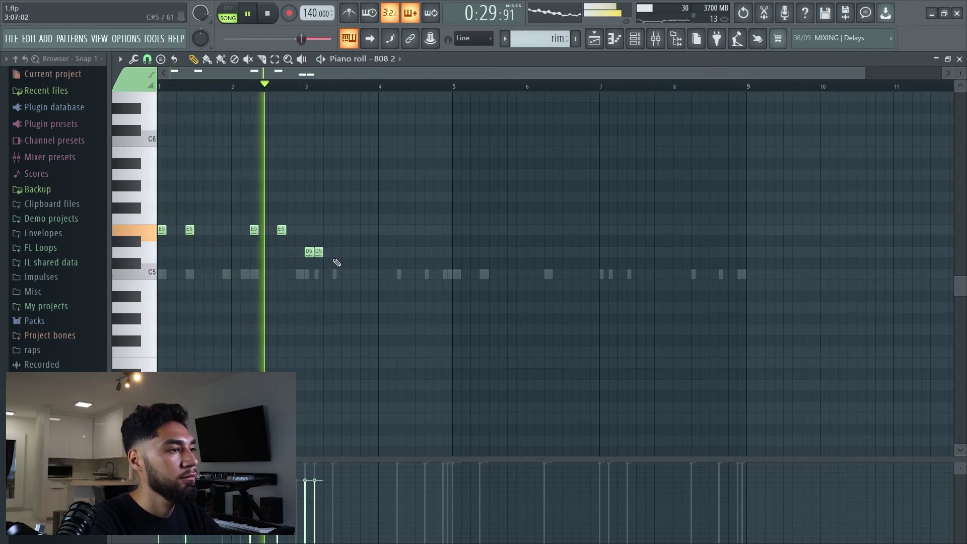
Add D5 808 notes through bars 3–4, ending with two short hits before bar 5
{"action": "left_click", "coordinate": [336, 251]}
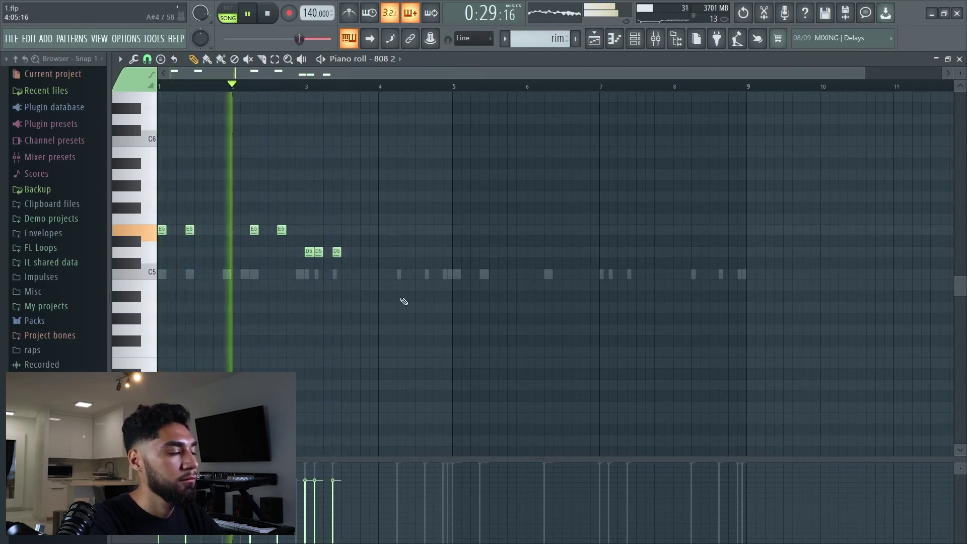
{"action": "left_click", "coordinate": [401, 251]}
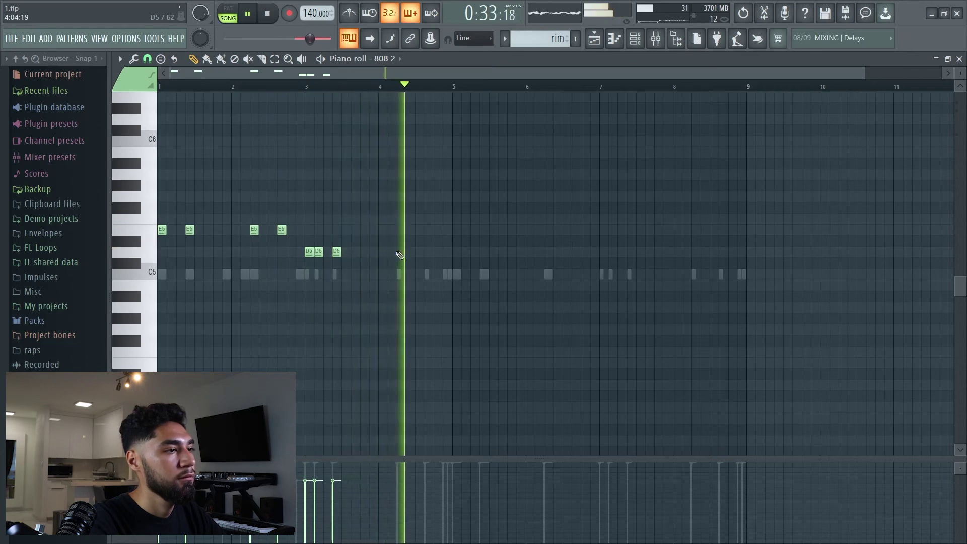
{"action": "left_click", "coordinate": [428, 251]}
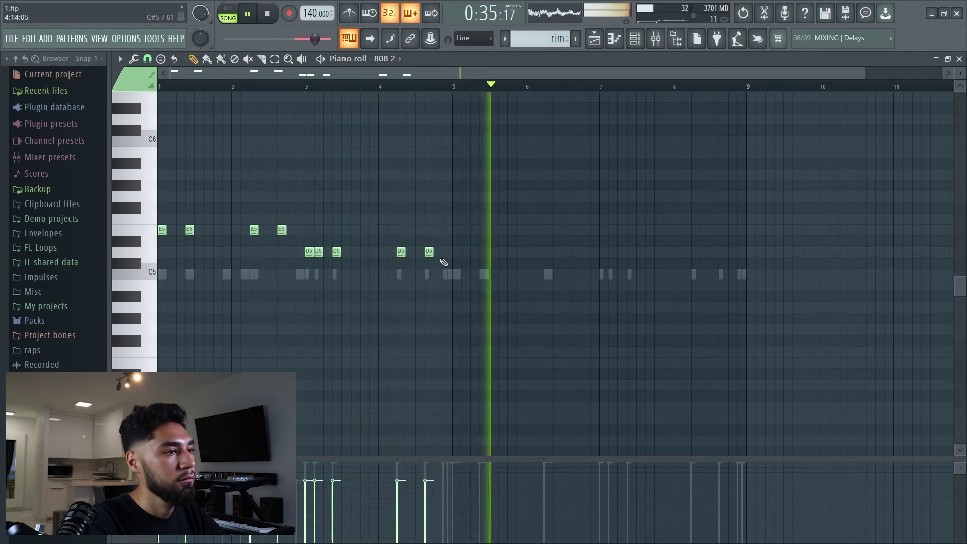
{"action": "left_click", "coordinate": [445, 251]}
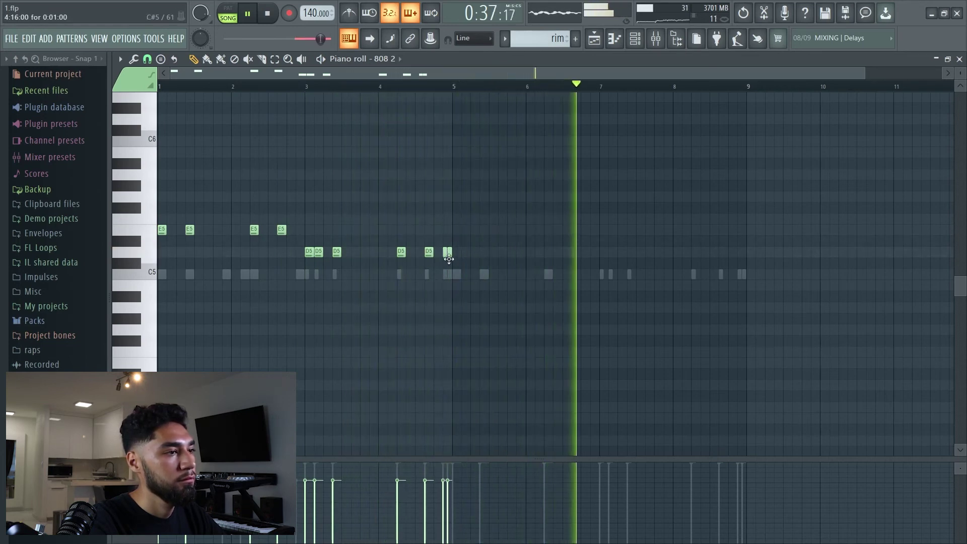
{"action": "left_click", "coordinate": [449, 251]}
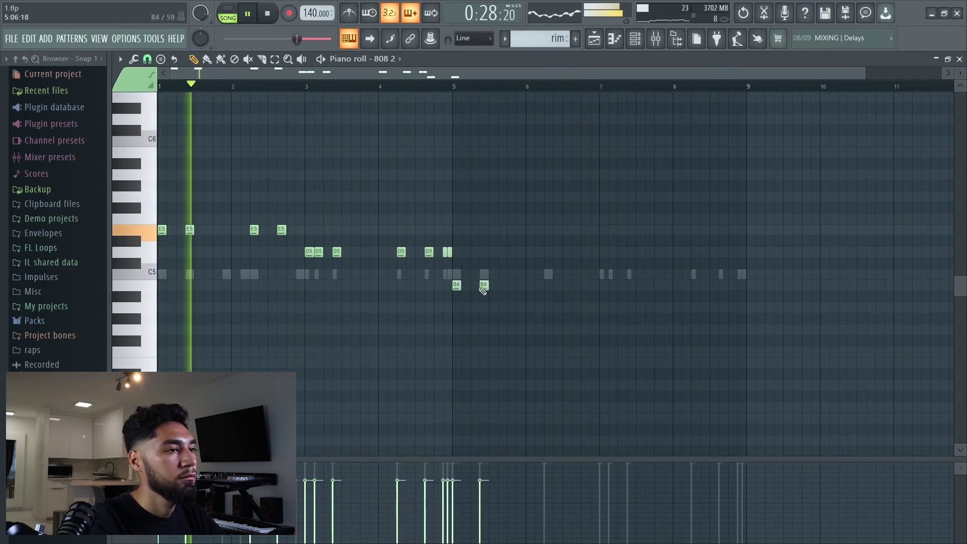
Add a B4 note in bar 6 and C5 notes in bars 7–8, nudging the bar-7 note earlier
{"action": "left_click", "coordinate": [548, 284]}
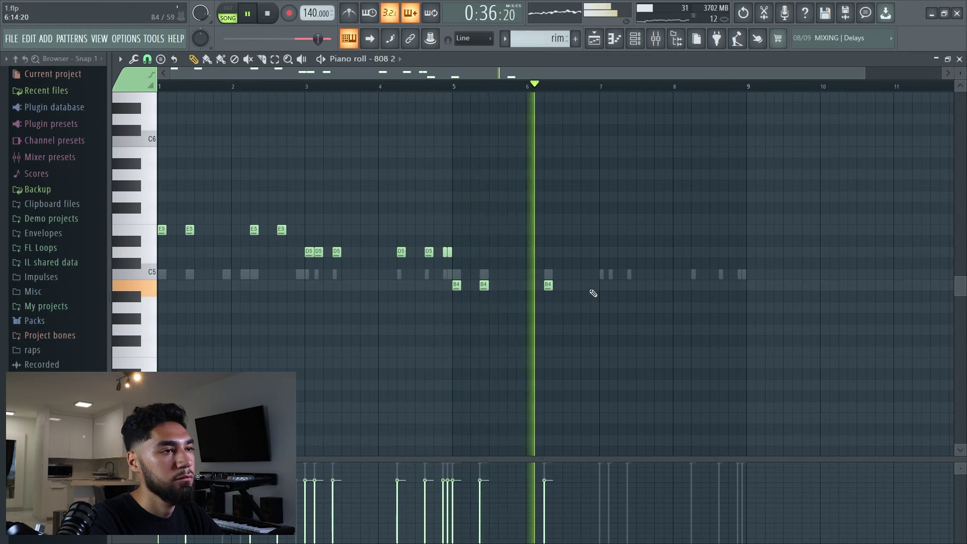
{"action": "left_click", "coordinate": [602, 275]}
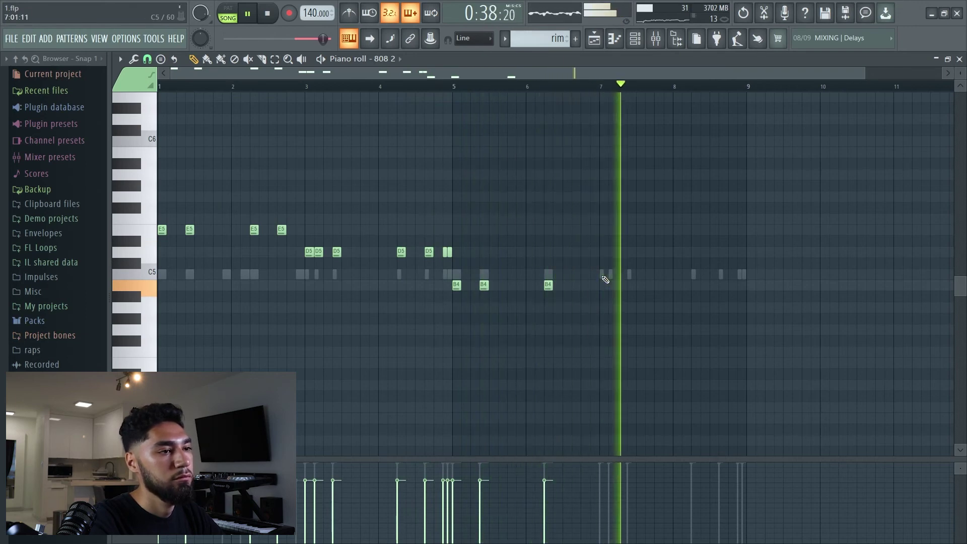
{"action": "key", "text": "space"}
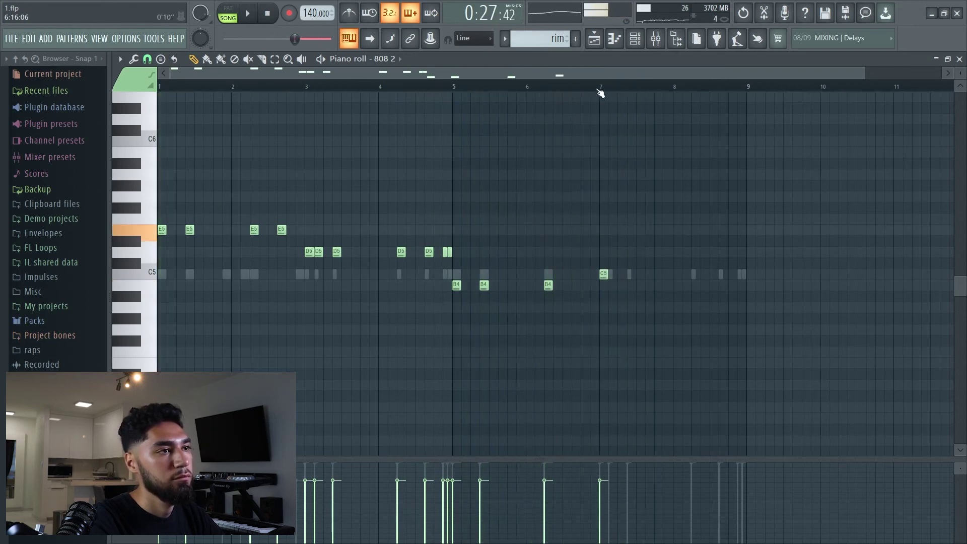
{"action": "key", "text": "space"}
{"action": "key", "text": "space"}
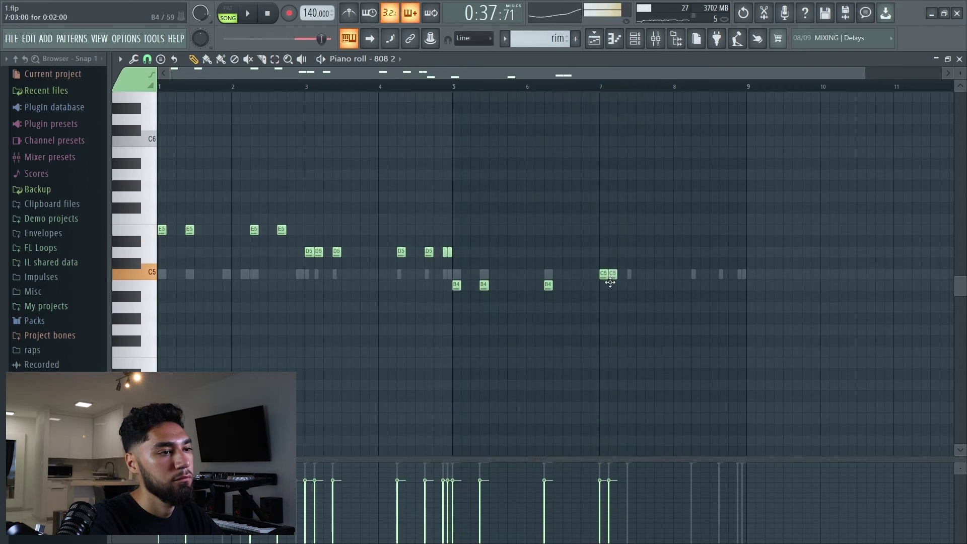
{"action": "left_click_drag", "start_coordinate": [628, 279], "coordinate": [624, 279]}
{"action": "key", "text": "space"}
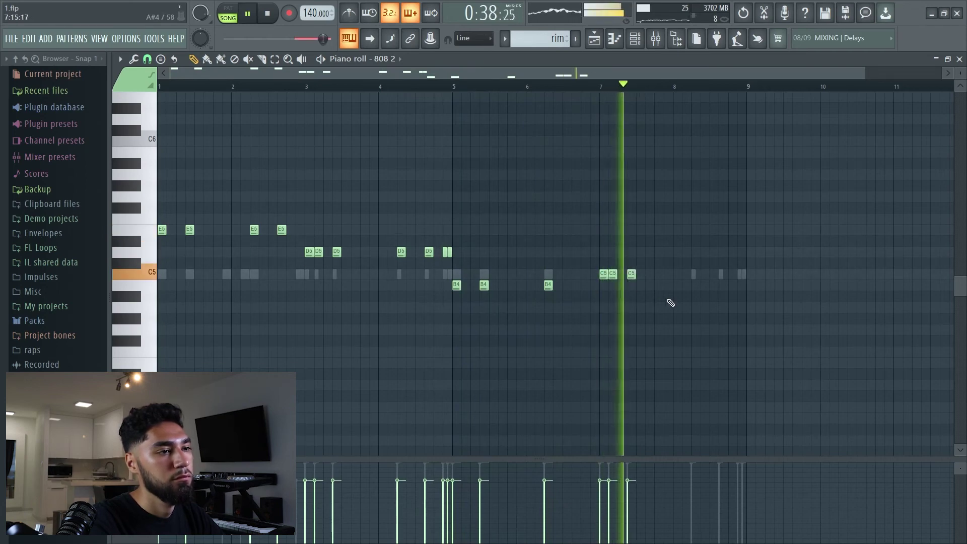
{"action": "left_click", "coordinate": [696, 275]}
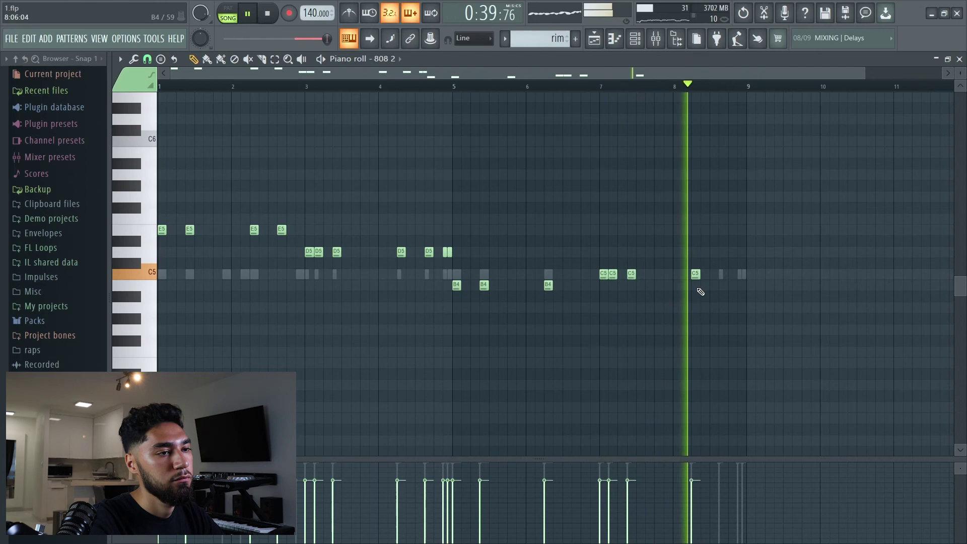
{"action": "left_click", "coordinate": [723, 275]}
{"action": "left_click", "coordinate": [740, 276]}
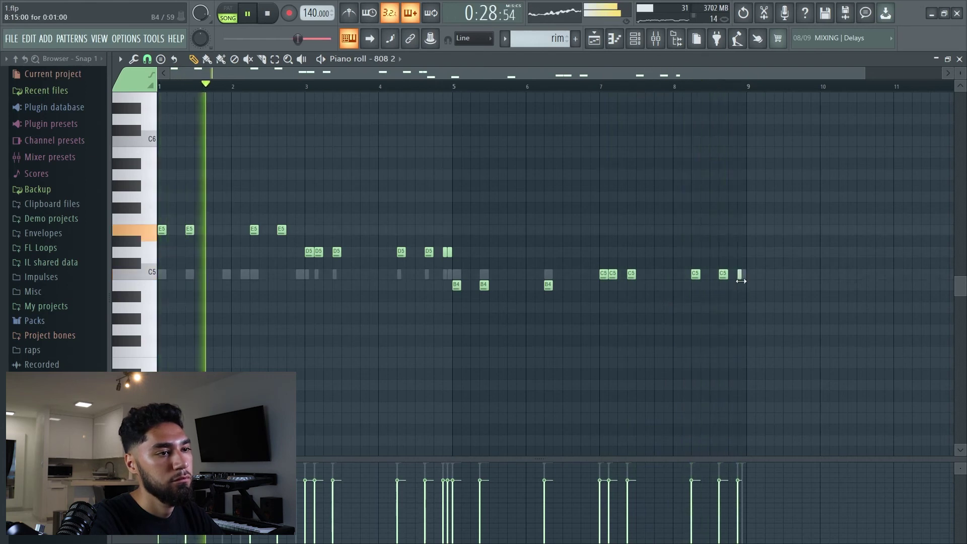